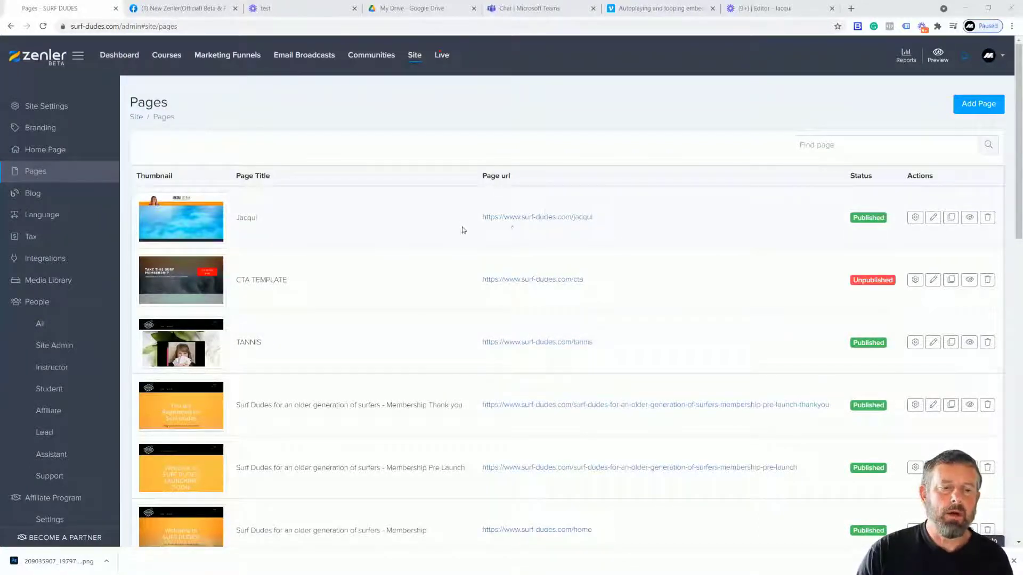
Step: Create a published blank site page titled "video" with "video" as its page URL
{"action": "left_click", "coordinate": [967, 113]}
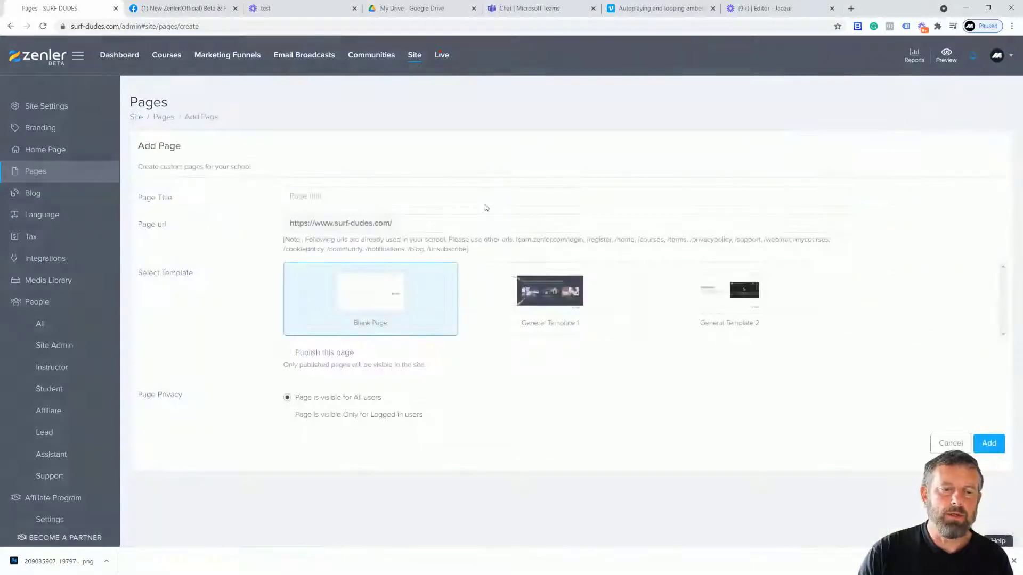
{"action": "left_click", "coordinate": [339, 197]}
{"action": "type", "text": "video"}
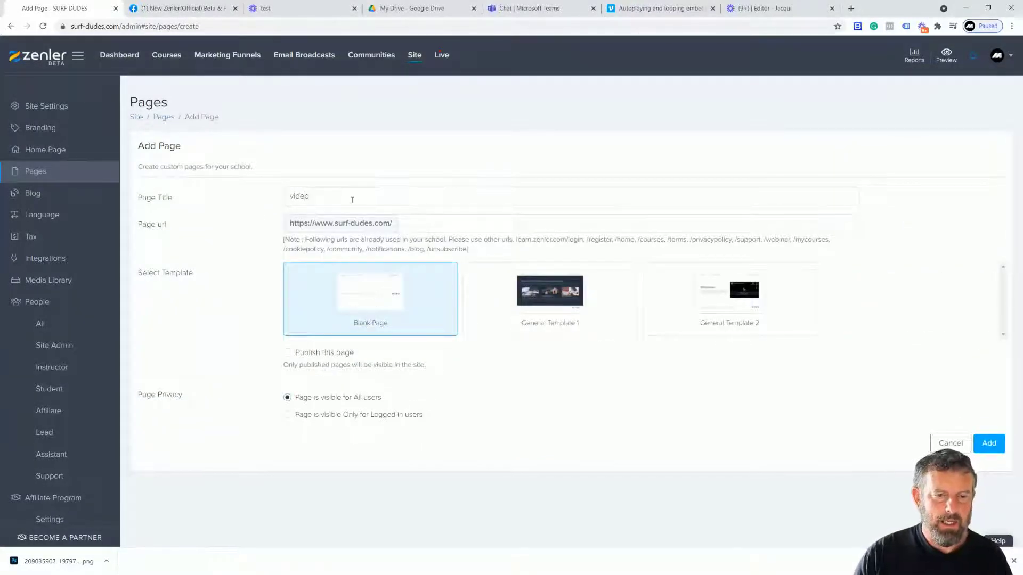
{"action": "left_click_drag", "start_coordinate": [351, 200], "coordinate": [274, 200]}
{"action": "key", "text": "ctrl+c"}
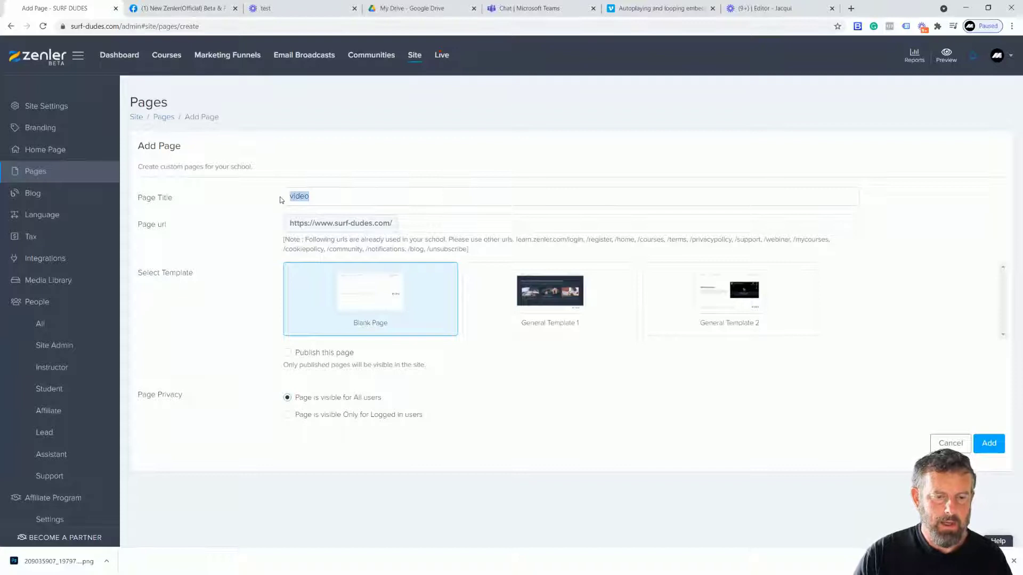
{"action": "left_click", "coordinate": [406, 224]}
{"action": "key", "text": "ctrl+v"}
{"action": "left_click", "coordinate": [288, 353]}
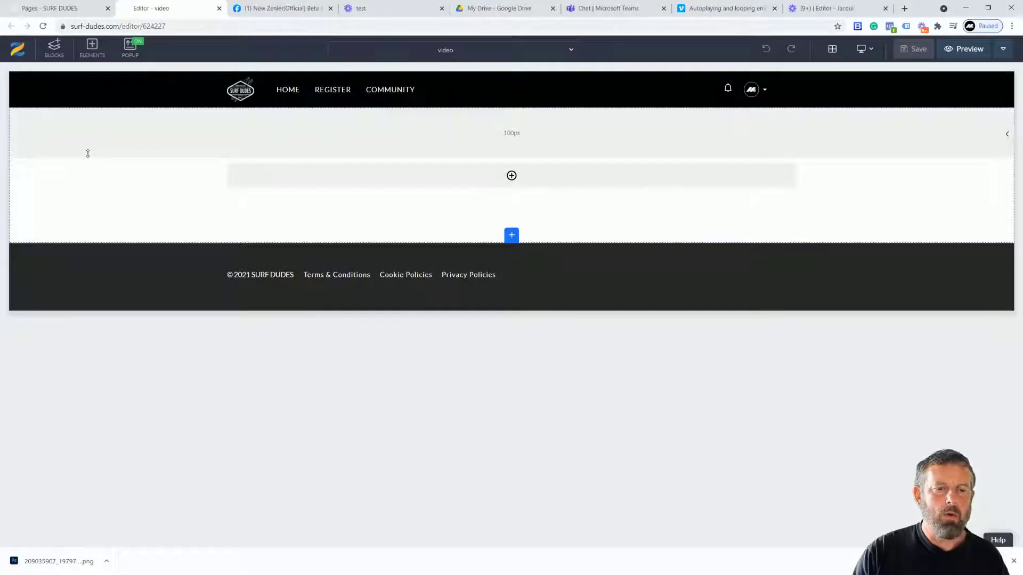
Step: Delete the site header block and the site footer block from the page
{"action": "left_click", "coordinate": [61, 79]}
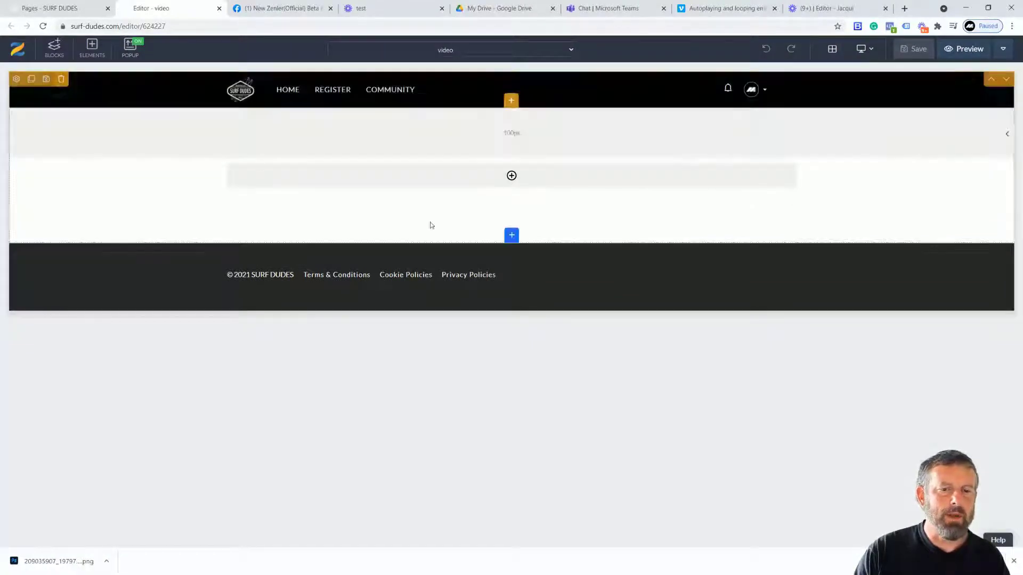
{"action": "left_click", "coordinate": [531, 151]}
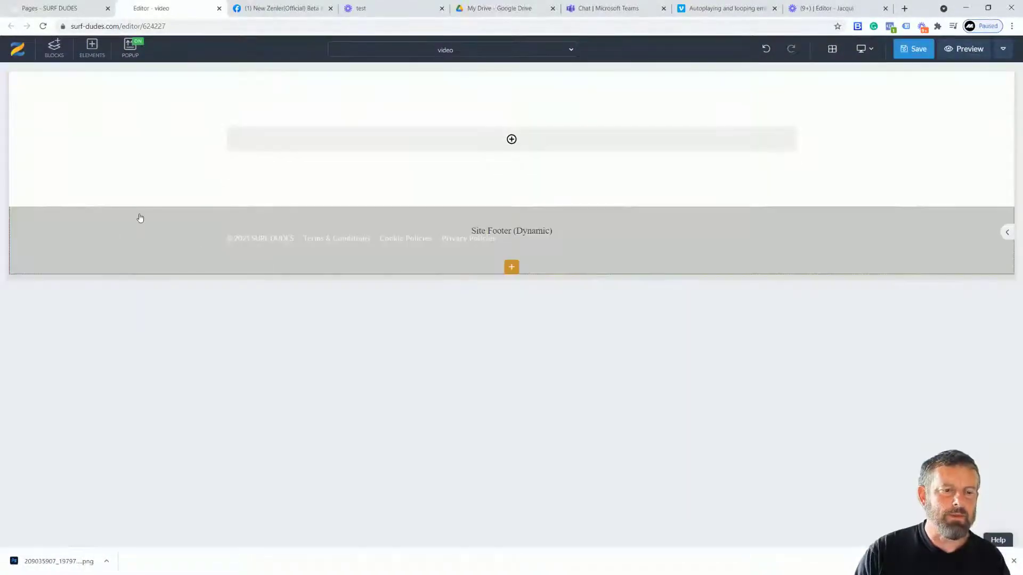
{"action": "left_click", "coordinate": [60, 214]}
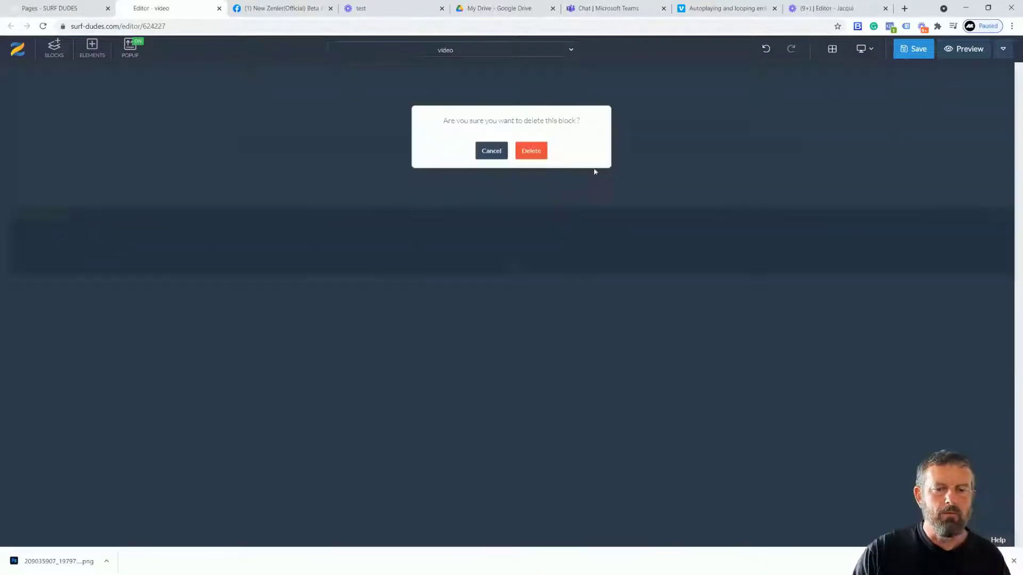
{"action": "left_click", "coordinate": [528, 154]}
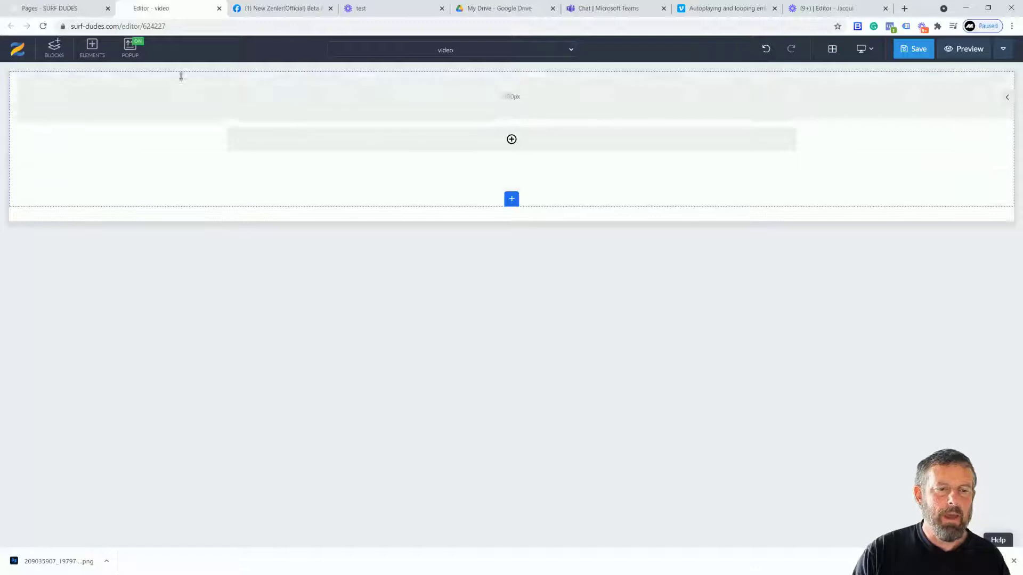
Step: Add a single-column 100% row to the page's empty block
{"action": "left_click", "coordinate": [58, 47]}
{"action": "left_click", "coordinate": [31, 155]}
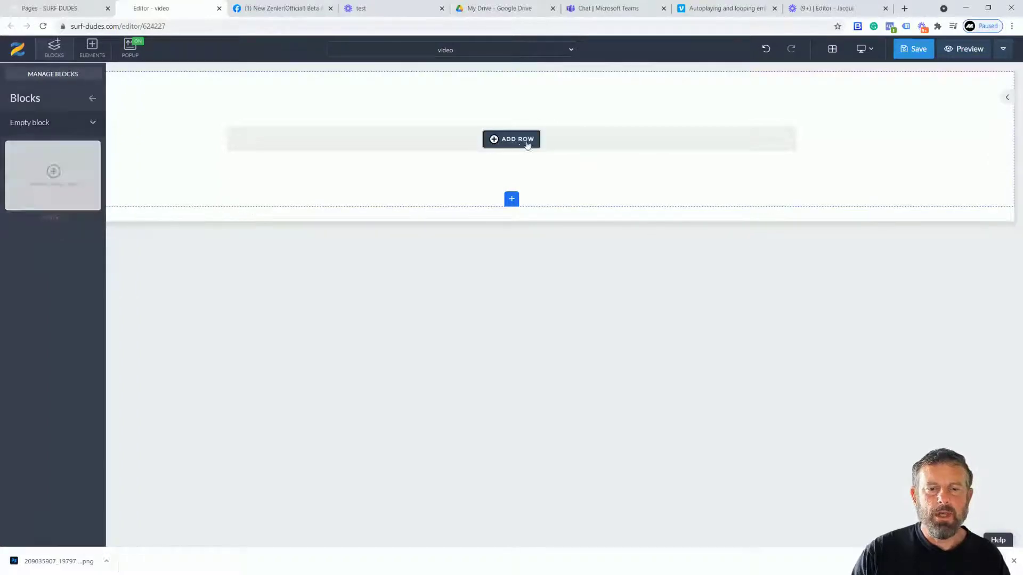
{"action": "left_click", "coordinate": [527, 143]}
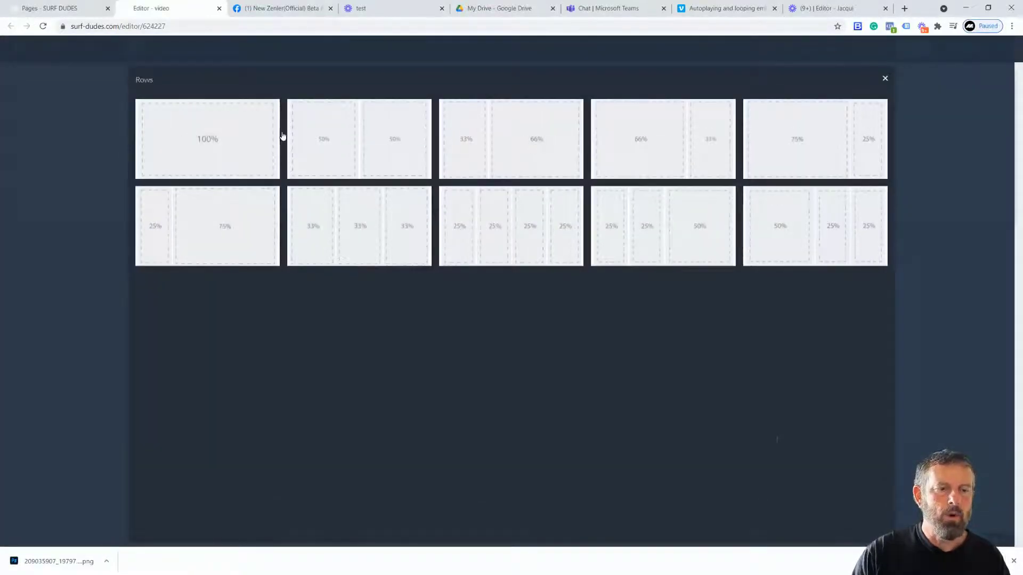
{"action": "left_click", "coordinate": [276, 130]}
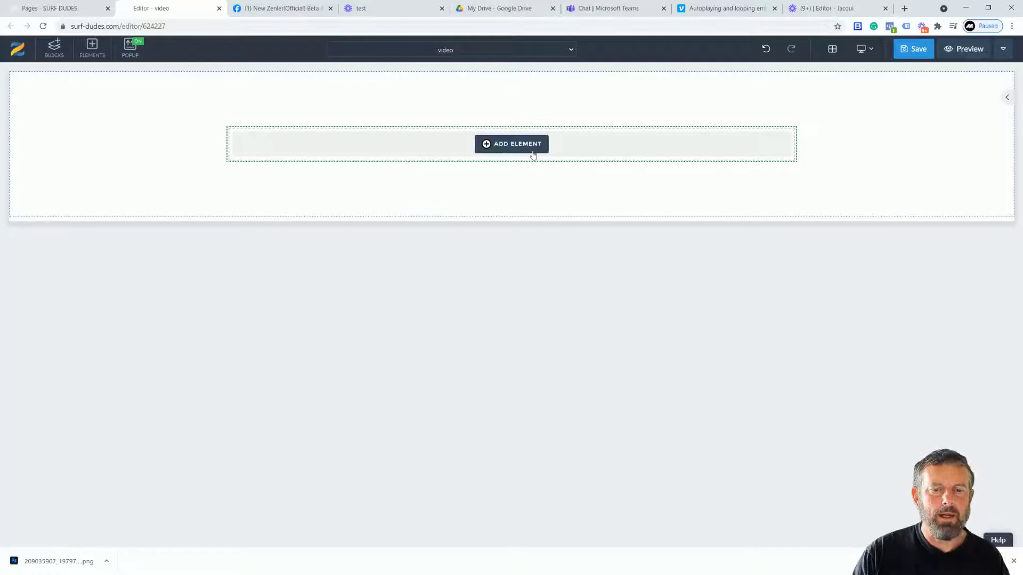
Step: Insert the library video popup3methods.mp4 as an element in the new row
{"action": "left_click", "coordinate": [501, 152]}
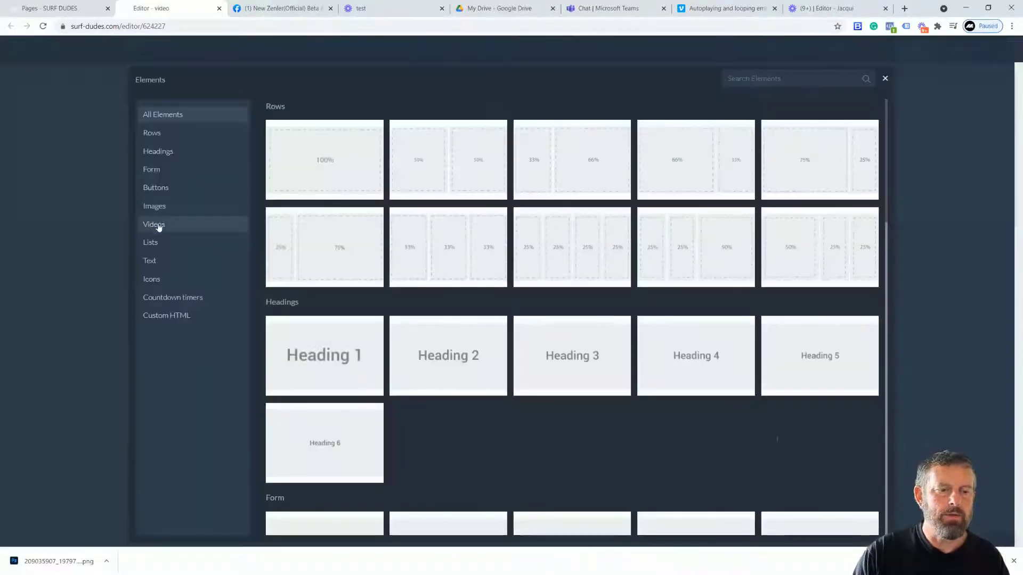
{"action": "left_click", "coordinate": [159, 225]}
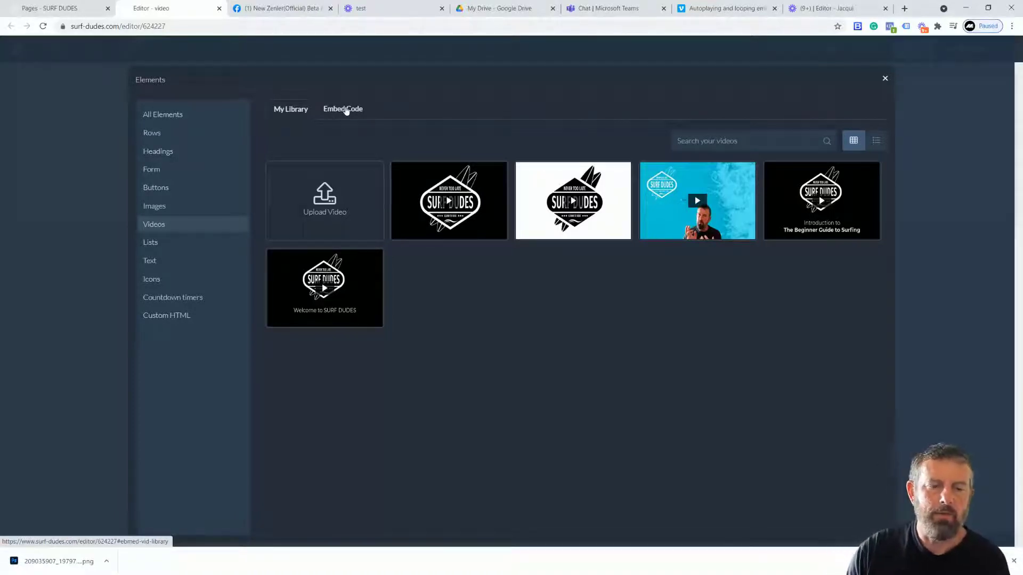
{"action": "mouse_move", "coordinate": [454, 220]}
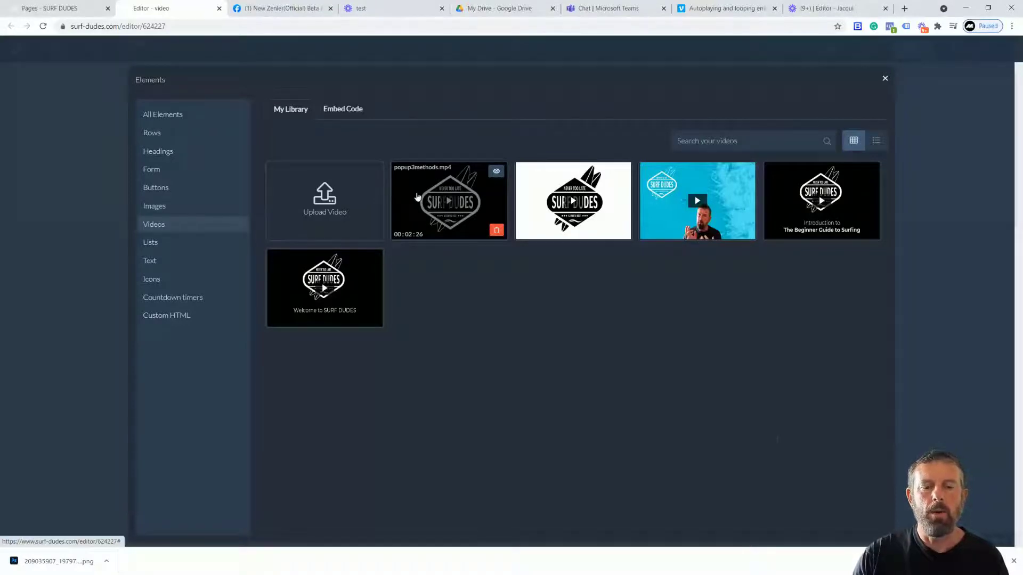
{"action": "left_click", "coordinate": [393, 201]}
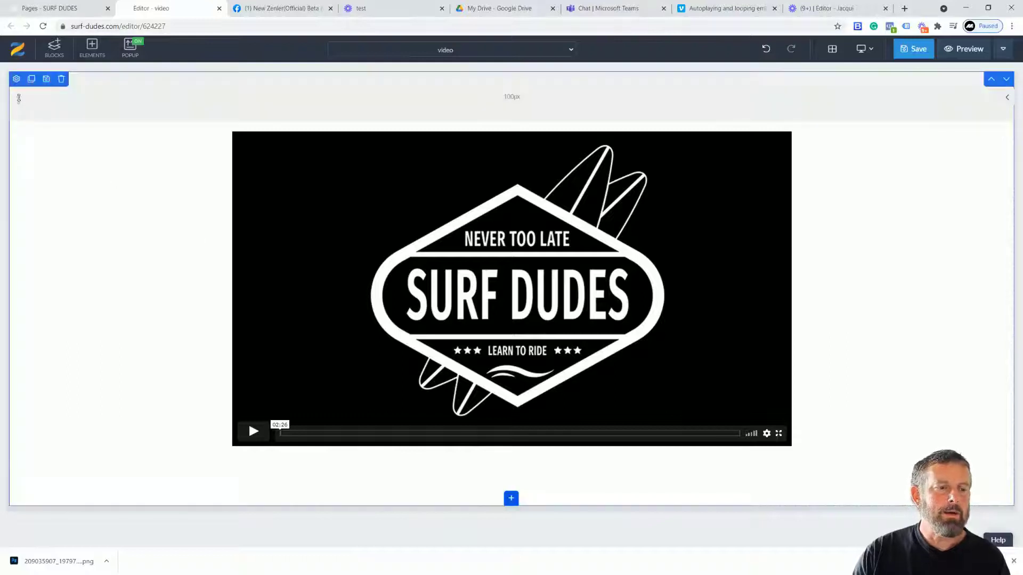
Step: Turn on Full Width for the block holding the video and accept the SEO settings with the title "video"
{"action": "left_click", "coordinate": [17, 79]}
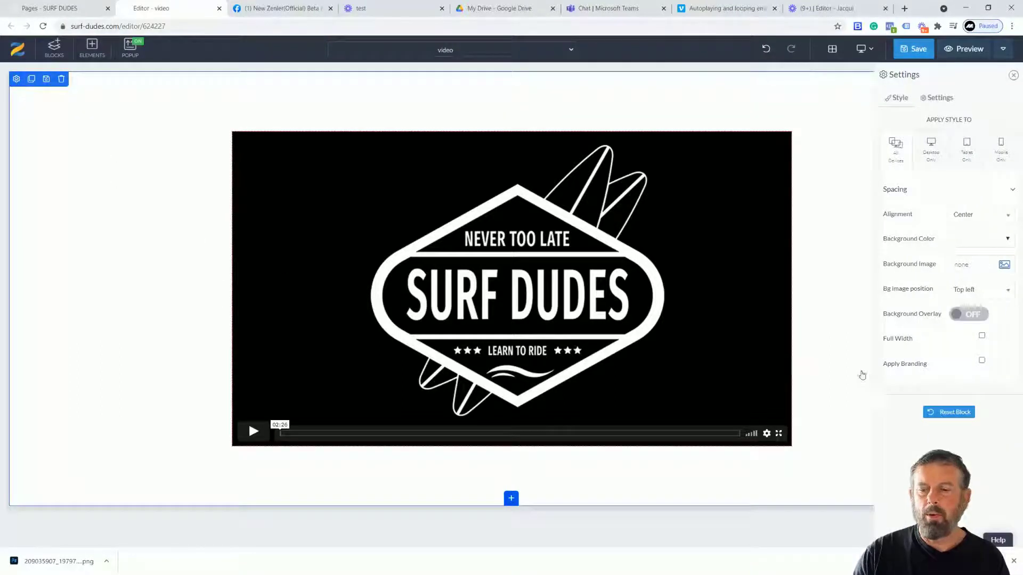
{"action": "left_click", "coordinate": [982, 342]}
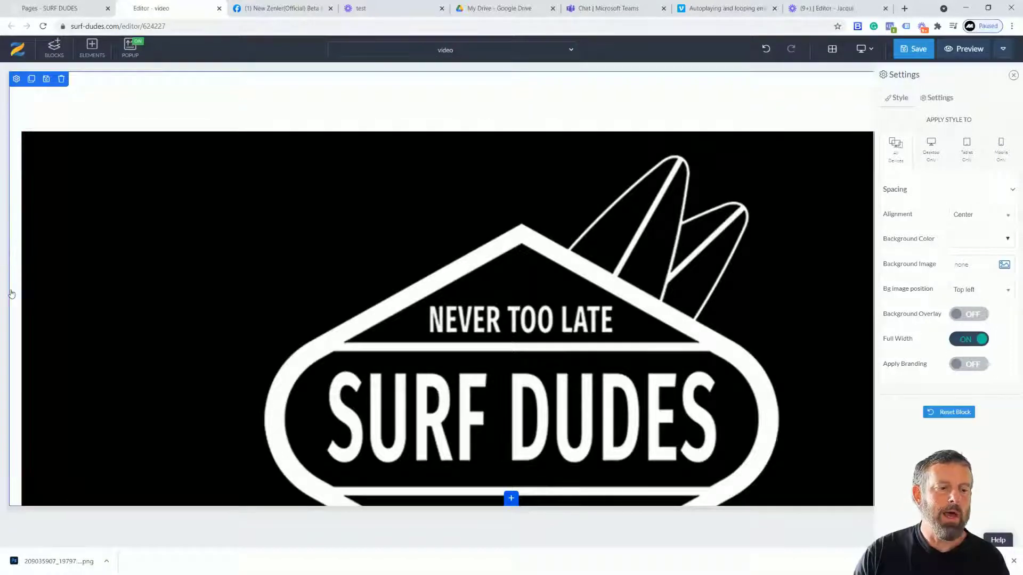
{"action": "left_click", "coordinate": [907, 54]}
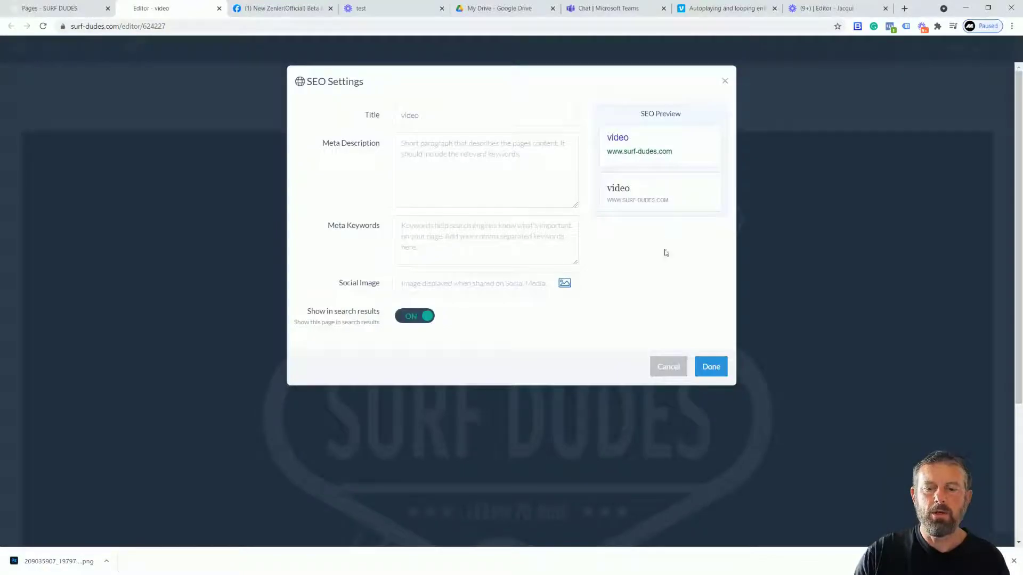
{"action": "left_click", "coordinate": [710, 367]}
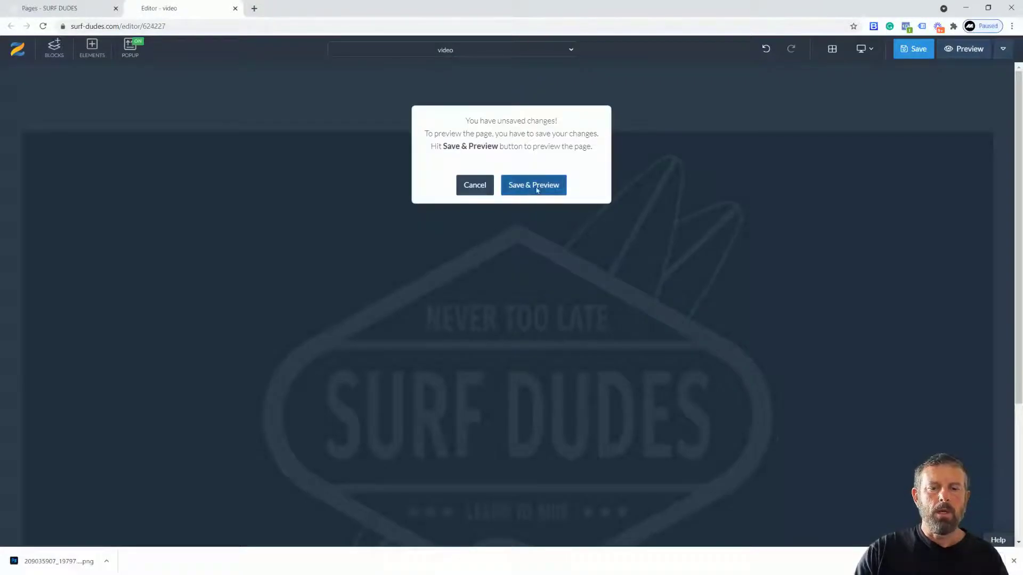
Step: Save the page and look over the full-width video in the preview
{"action": "left_click", "coordinate": [533, 185]}
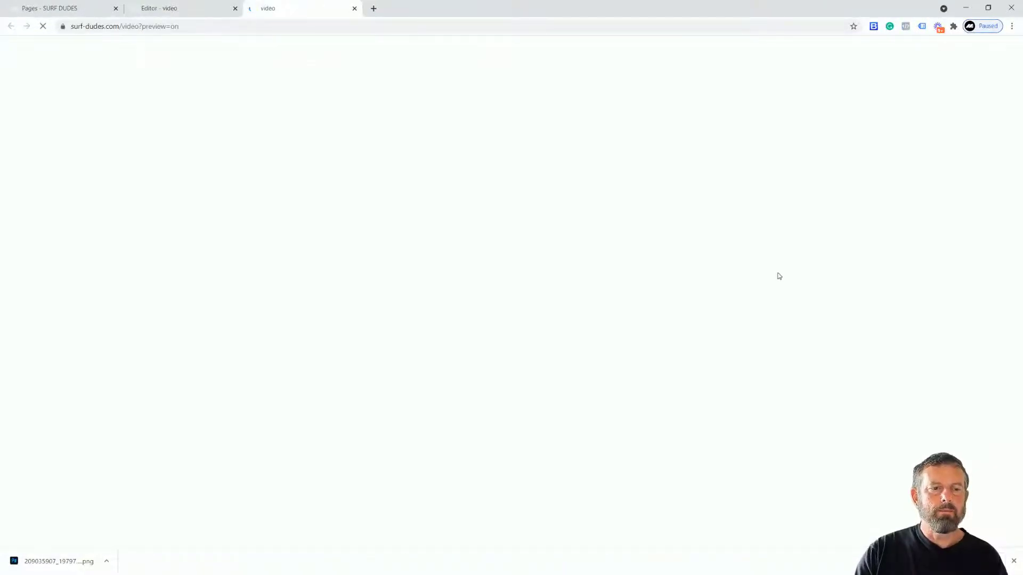
{"action": "scroll", "coordinate": [797, 260], "scroll_direction": "down", "scroll_amount": 1}
{"action": "scroll", "coordinate": [797, 261], "scroll_direction": "up", "scroll_amount": 1}
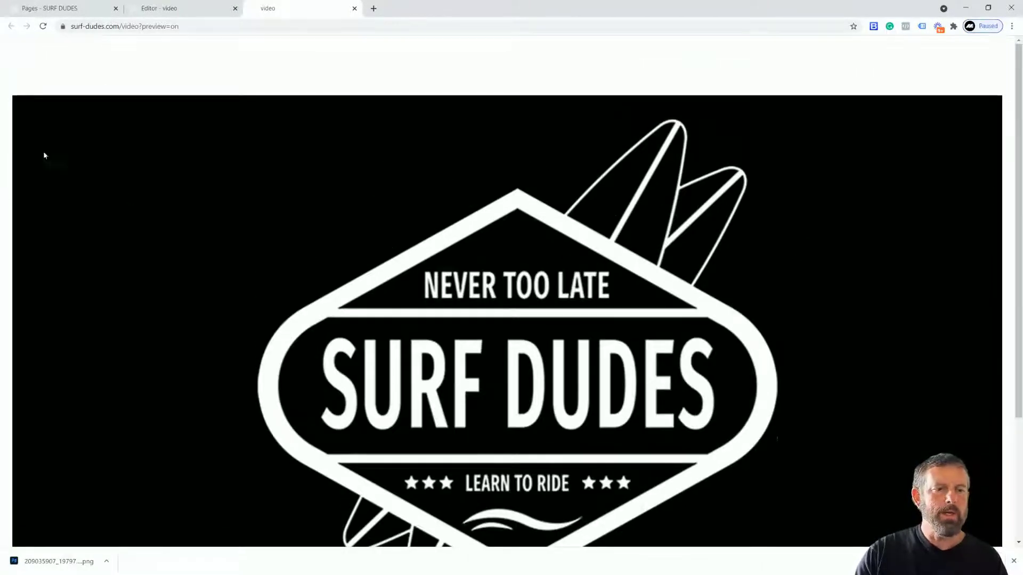
Step: Back in the editor, set the left and right spacing of the container around the video to -15 and save the page
{"action": "left_click", "coordinate": [189, 8]}
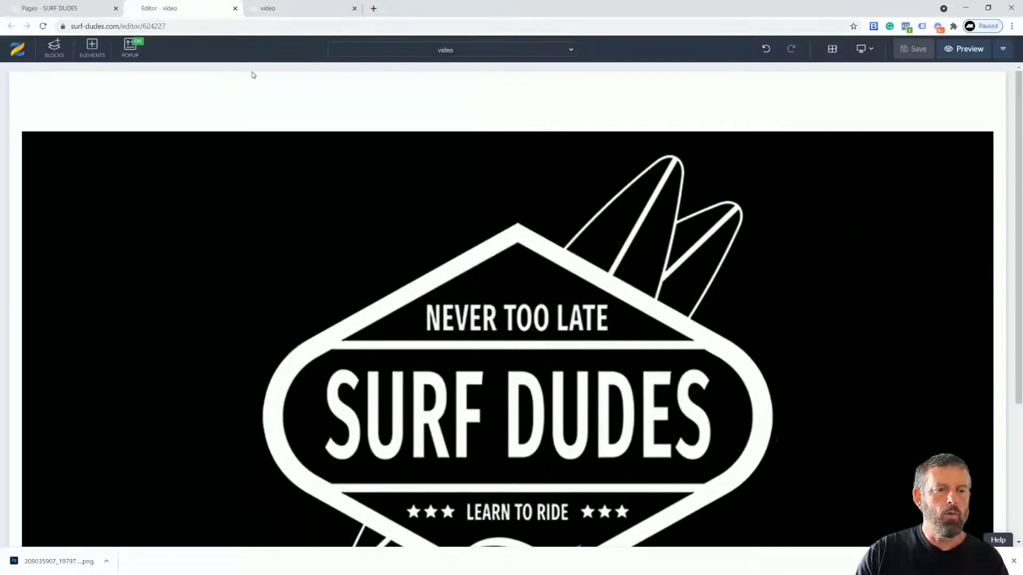
{"action": "left_click", "coordinate": [17, 196]}
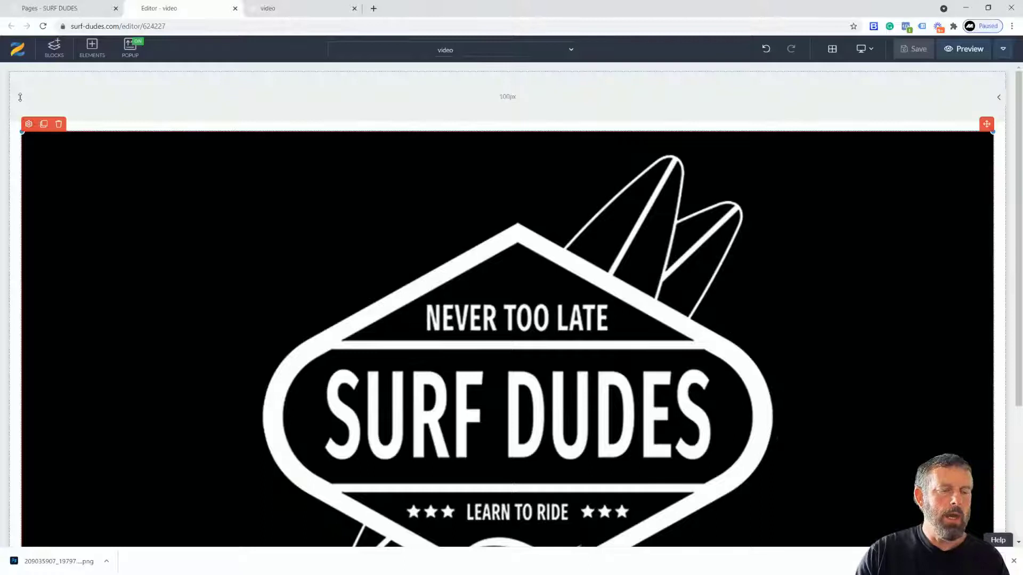
{"action": "left_click", "coordinate": [27, 131]}
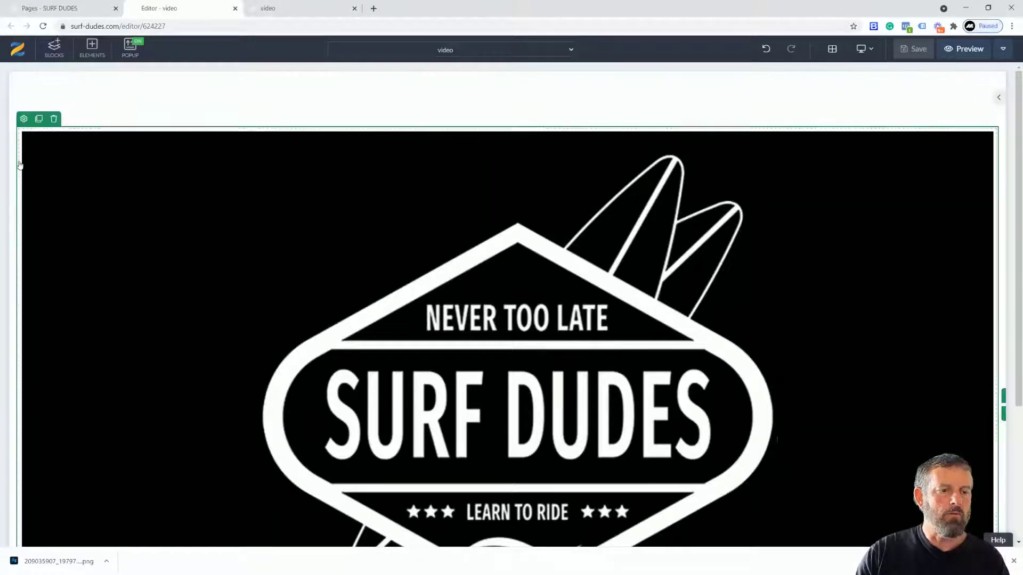
{"action": "left_click", "coordinate": [24, 118]}
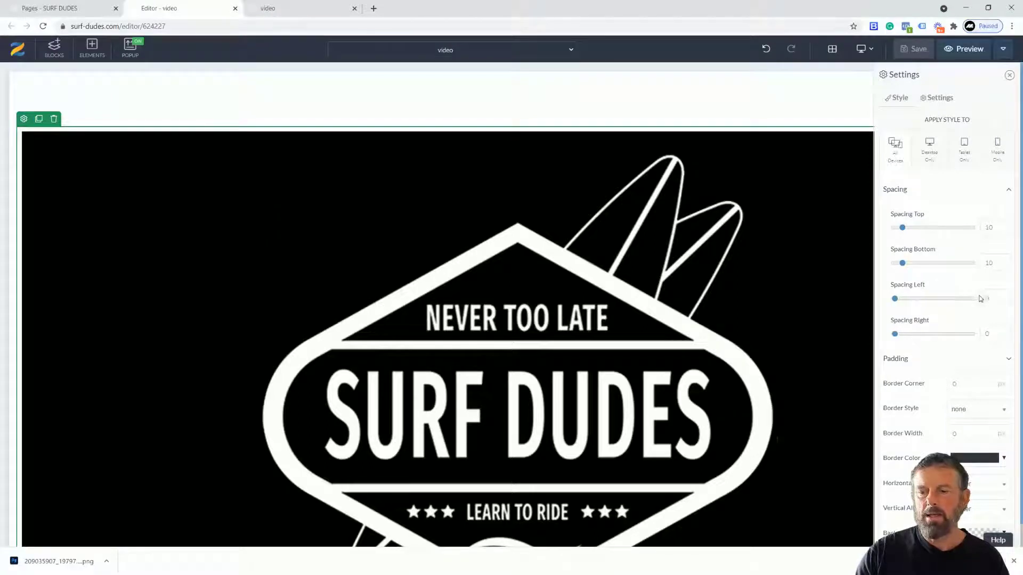
{"action": "type", "text": "-11"}
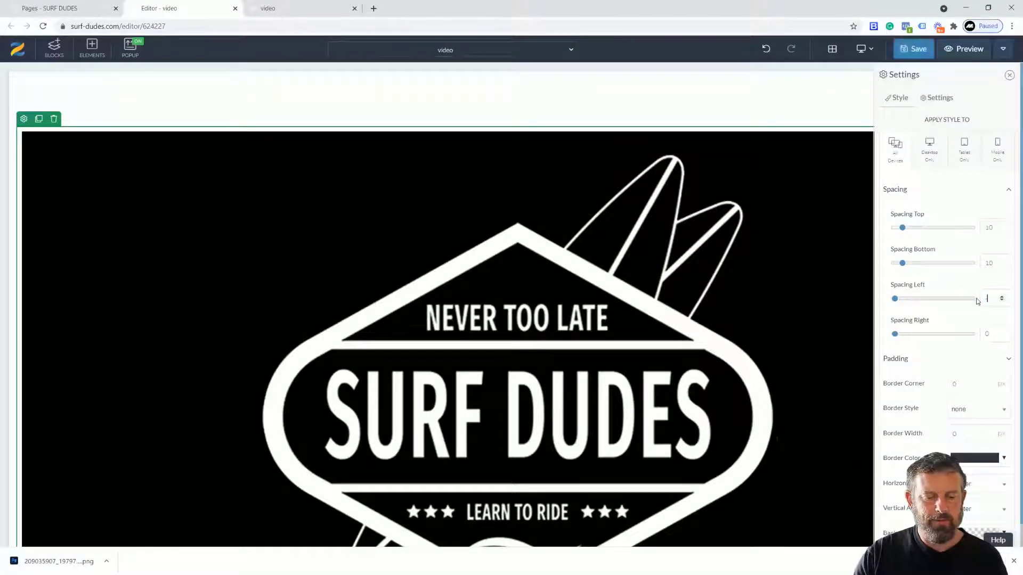
{"action": "key", "text": "BackSpace"}
{"action": "type", "text": "5"}
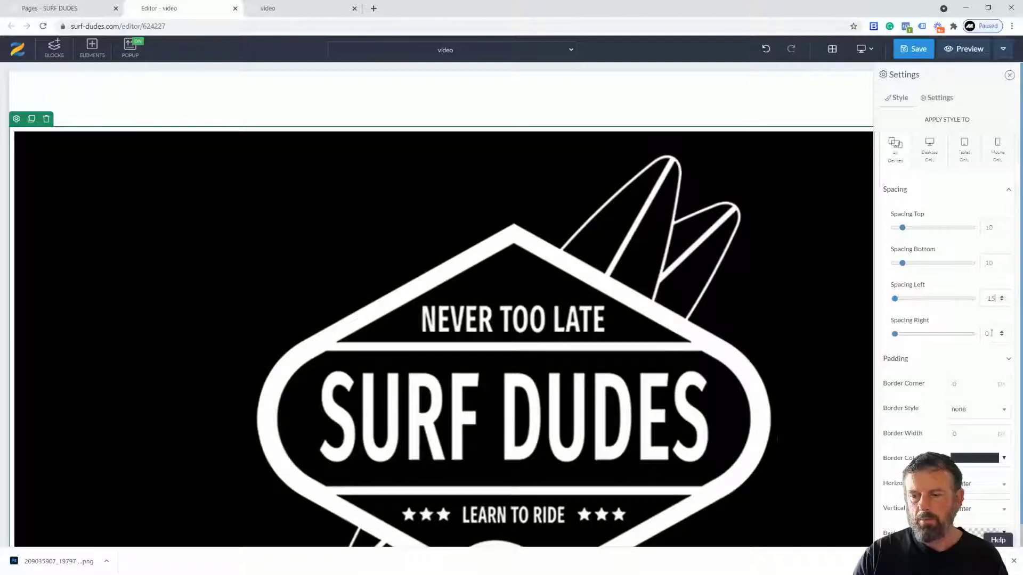
{"action": "type", "text": "-15"}
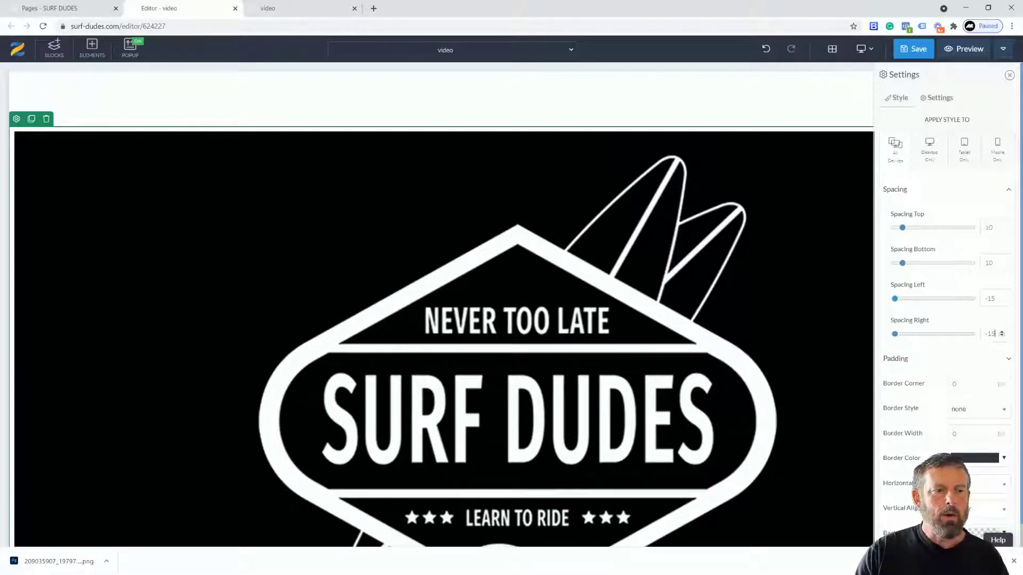
{"action": "left_click", "coordinate": [912, 49]}
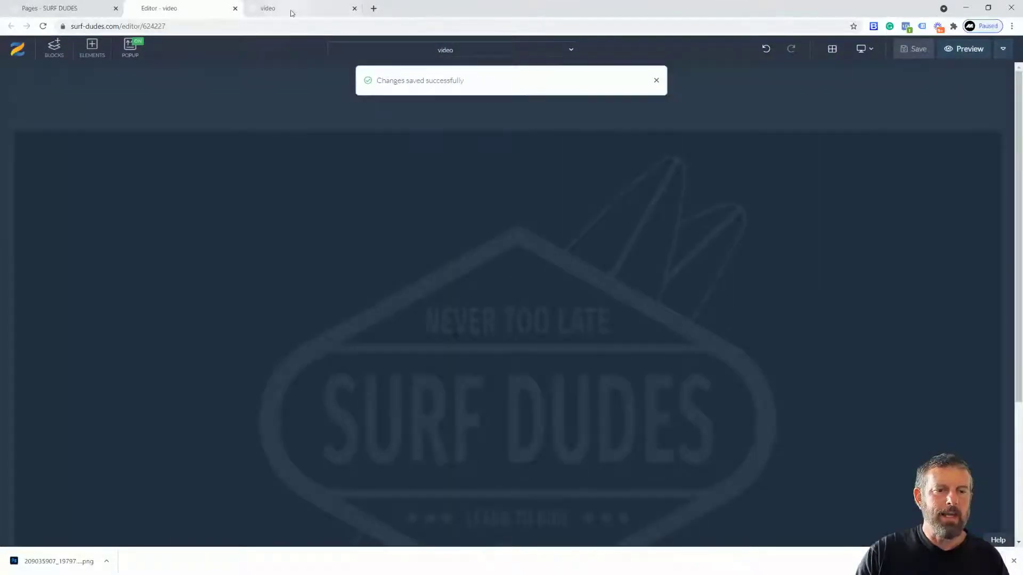
Step: Reload the page preview to check the video's side margins, and return to the editor
{"action": "left_click", "coordinate": [293, 8]}
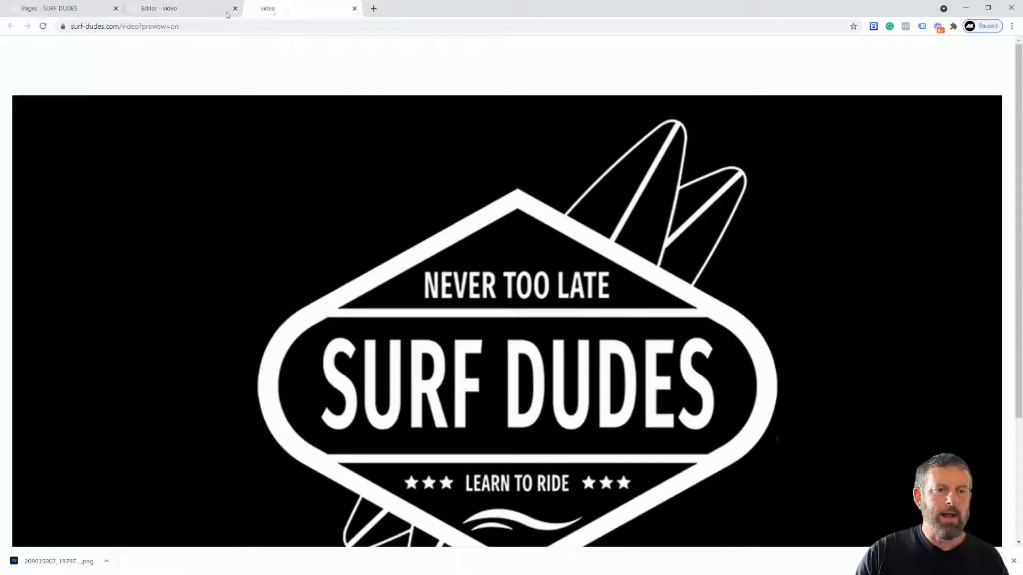
{"action": "left_click", "coordinate": [44, 26]}
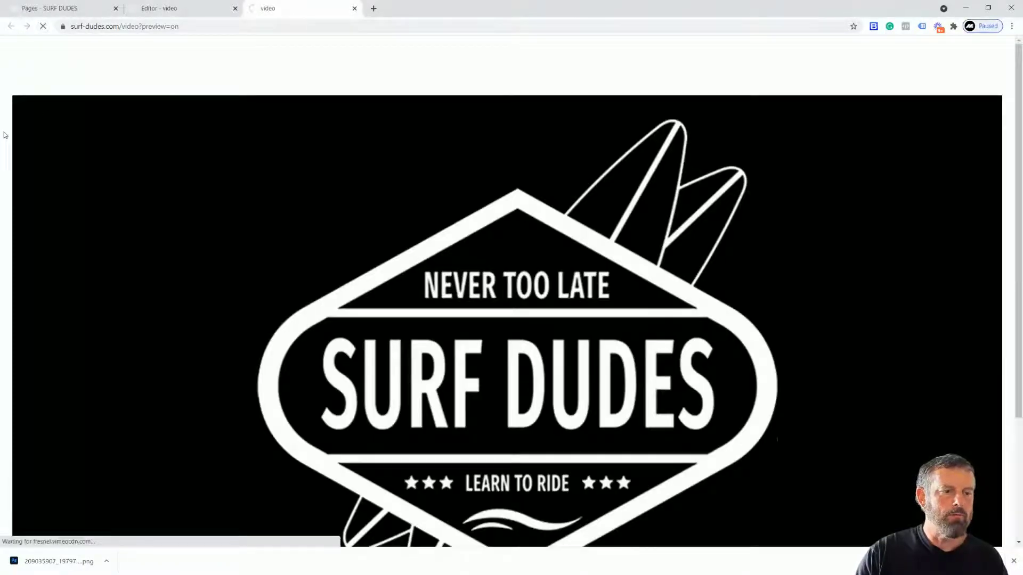
{"action": "left_click", "coordinate": [155, 11]}
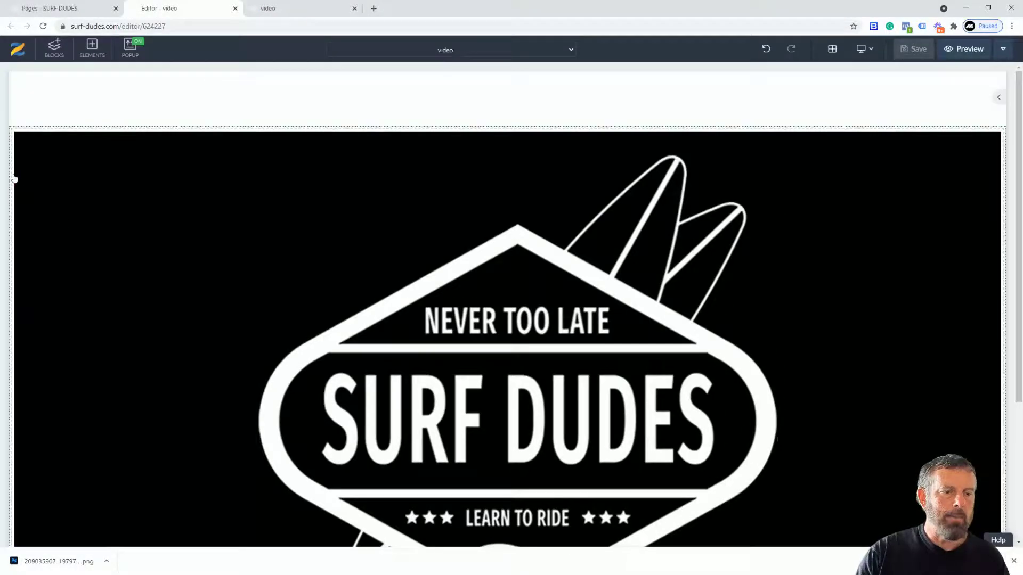
Step: Set the left and right spacing of the video element itself to -15 and save the page
{"action": "mouse_move", "coordinate": [14, 176]}
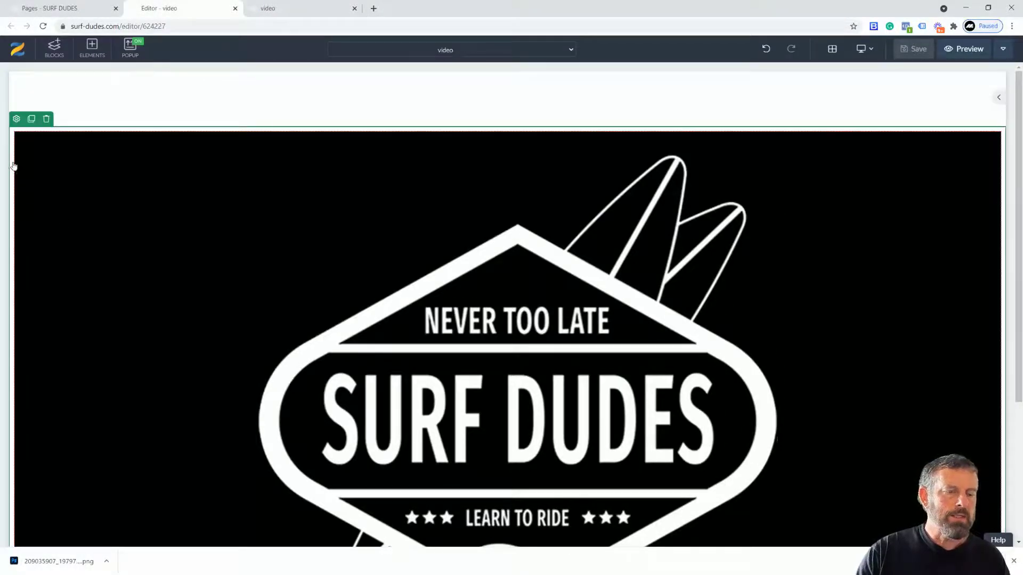
{"action": "left_click", "coordinate": [16, 120]}
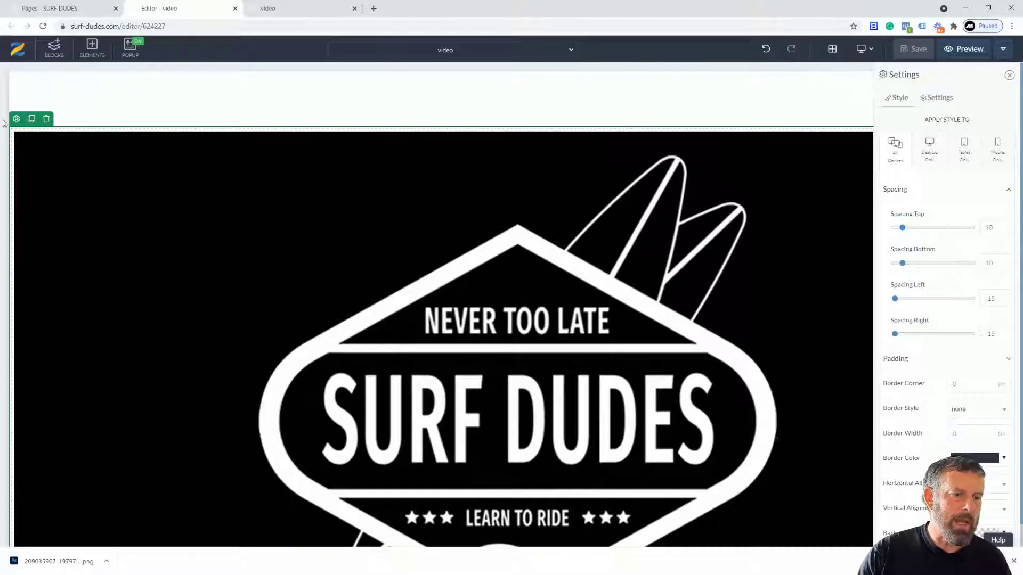
{"action": "left_click", "coordinate": [18, 149]}
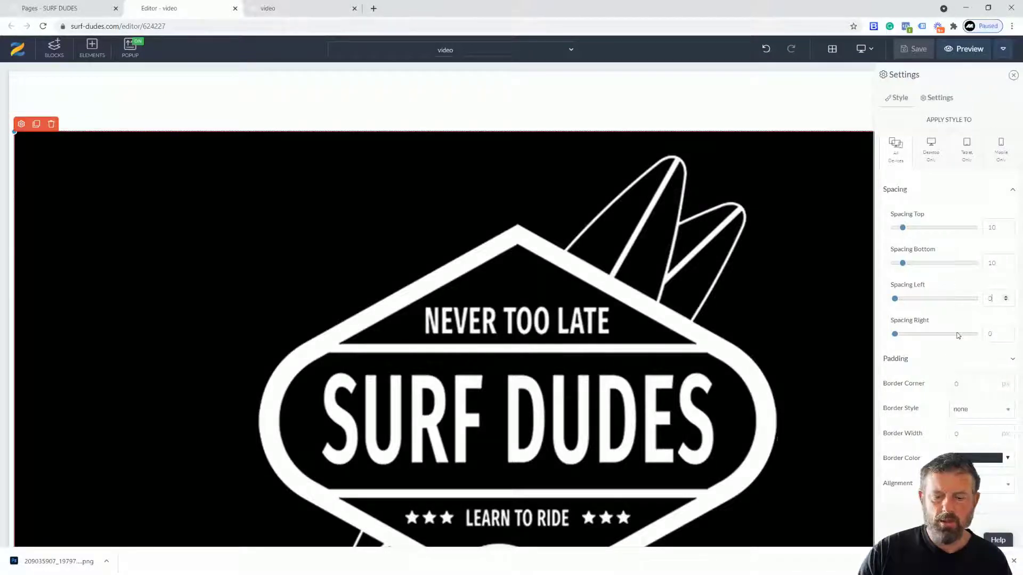
{"action": "type", "text": "-15"}
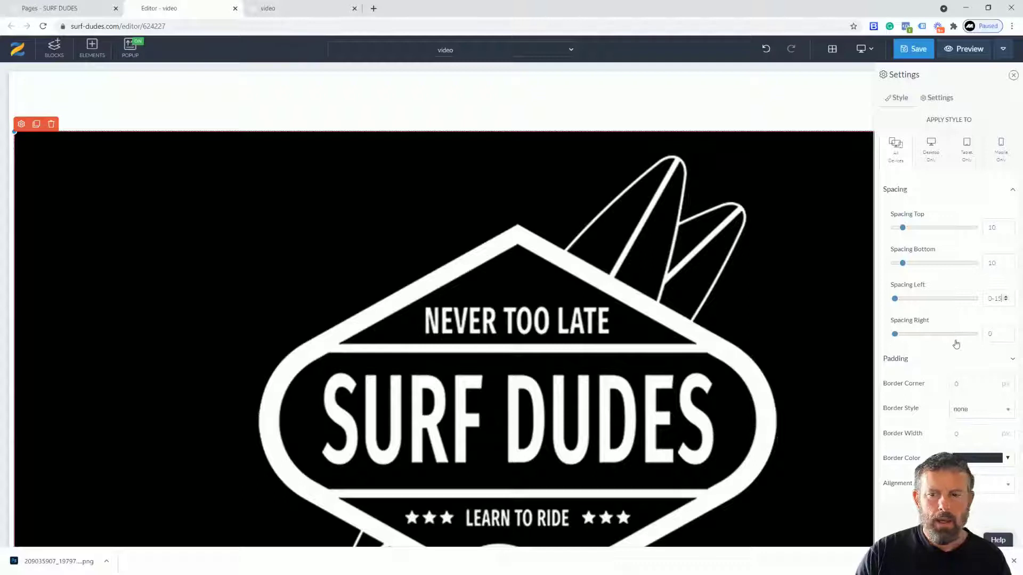
{"action": "key", "text": "ctrl+a"}
{"action": "type", "text": "-15"}
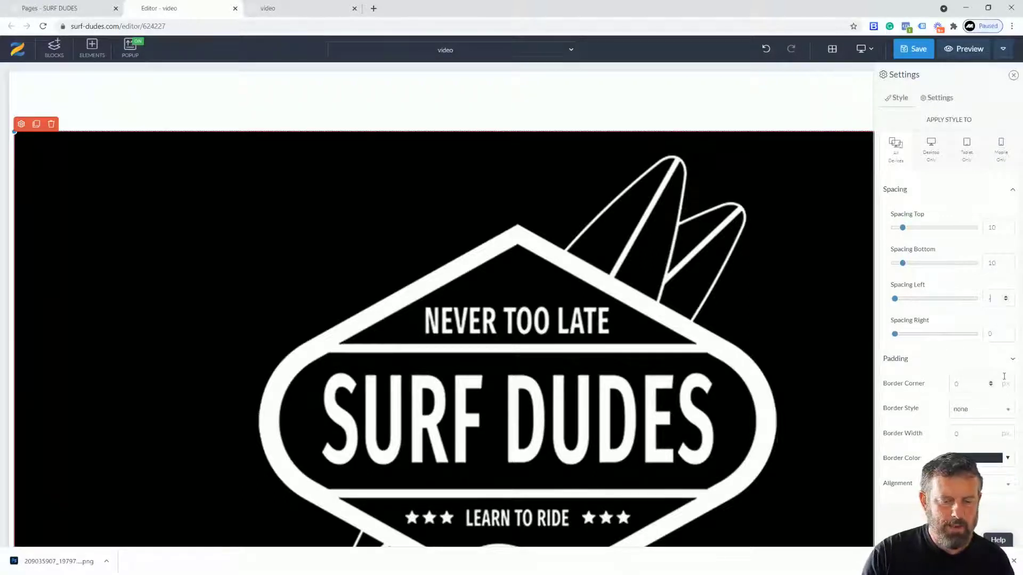
{"action": "left_click", "coordinate": [992, 334]}
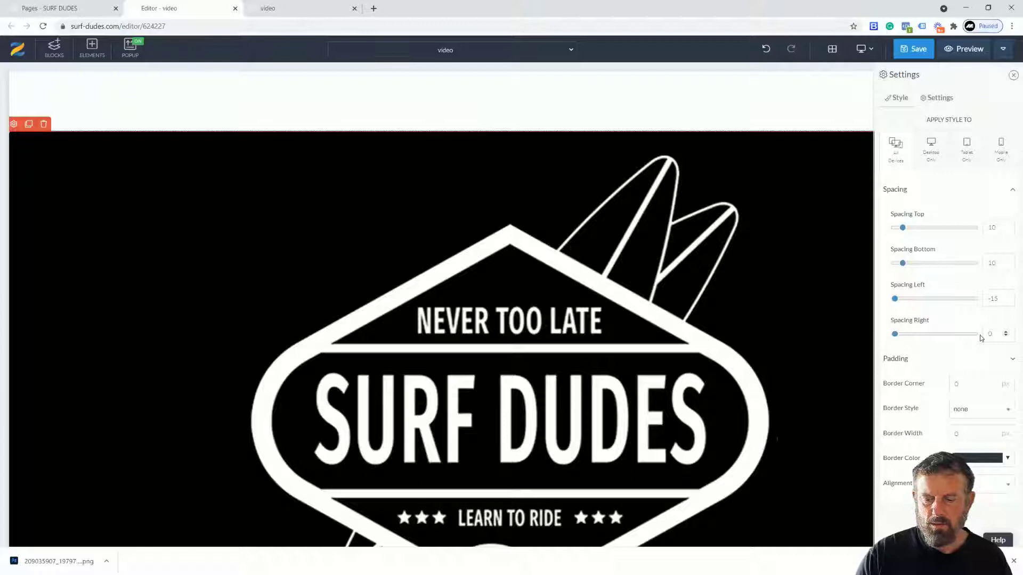
{"action": "key", "text": "BackSpace"}
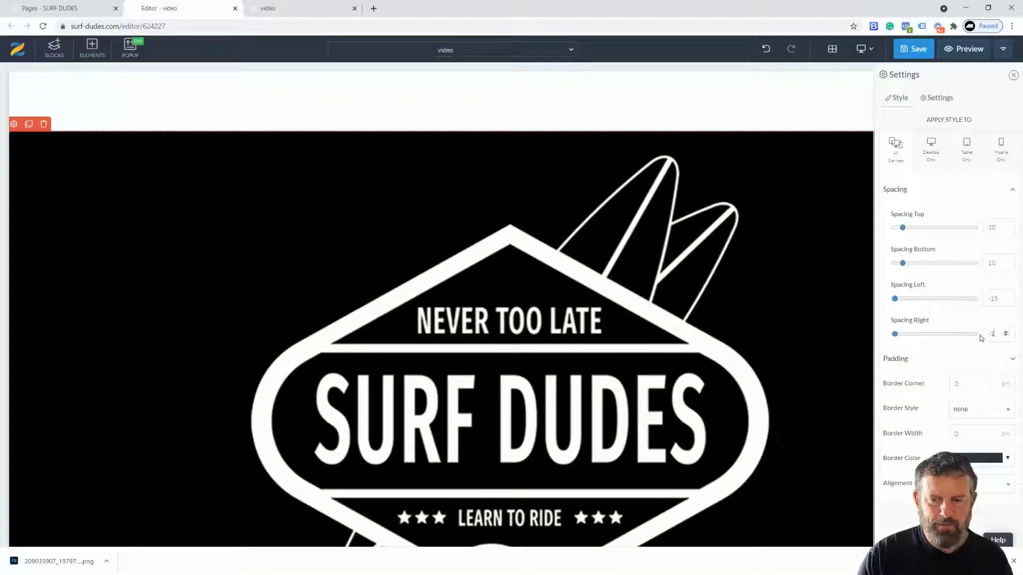
{"action": "left_click", "coordinate": [916, 51]}
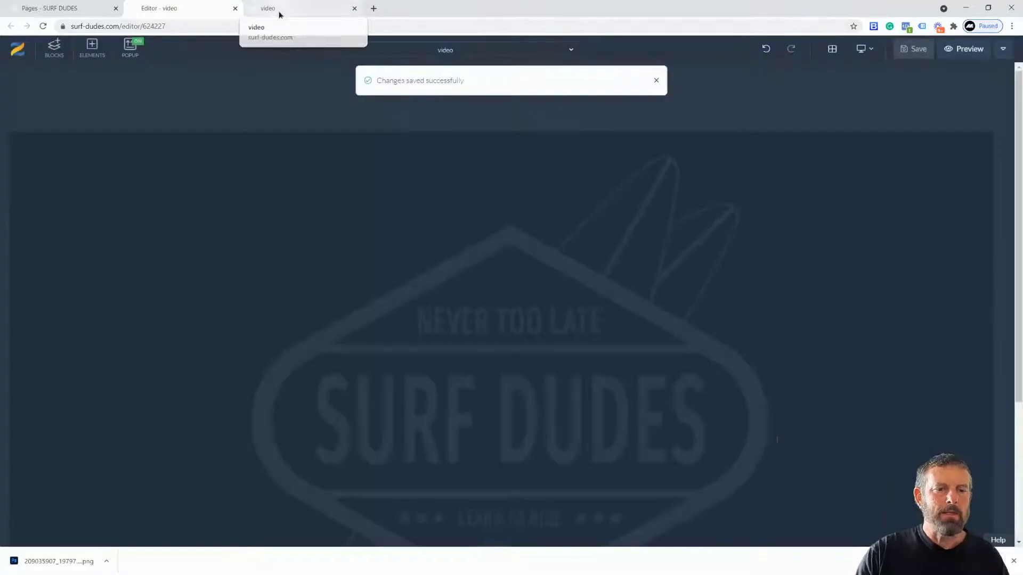
Step: Reload the page preview, inspect the video's edges along its full height, and return to the editor
{"action": "left_click", "coordinate": [280, 9]}
{"action": "left_click", "coordinate": [44, 27]}
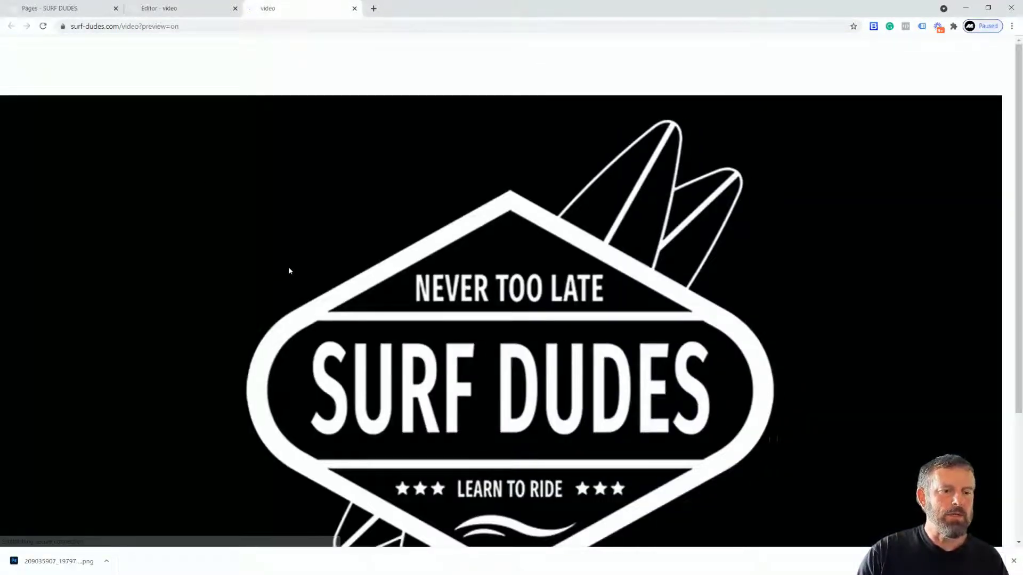
{"action": "scroll", "coordinate": [811, 215], "scroll_direction": "down", "scroll_amount": 3}
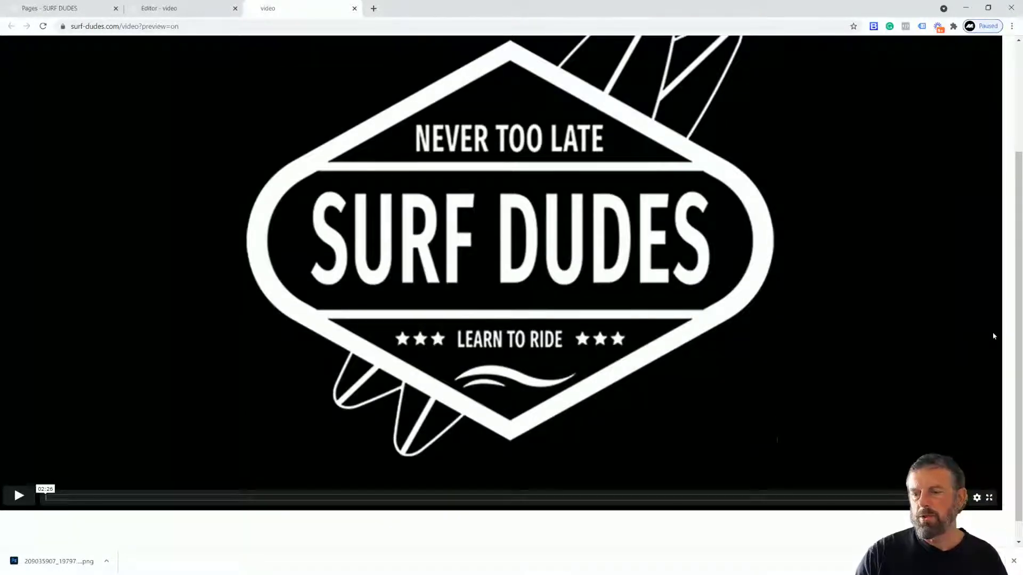
{"action": "scroll", "coordinate": [995, 319], "scroll_direction": "down", "scroll_amount": 1}
{"action": "scroll", "coordinate": [998, 240], "scroll_direction": "up", "scroll_amount": 3}
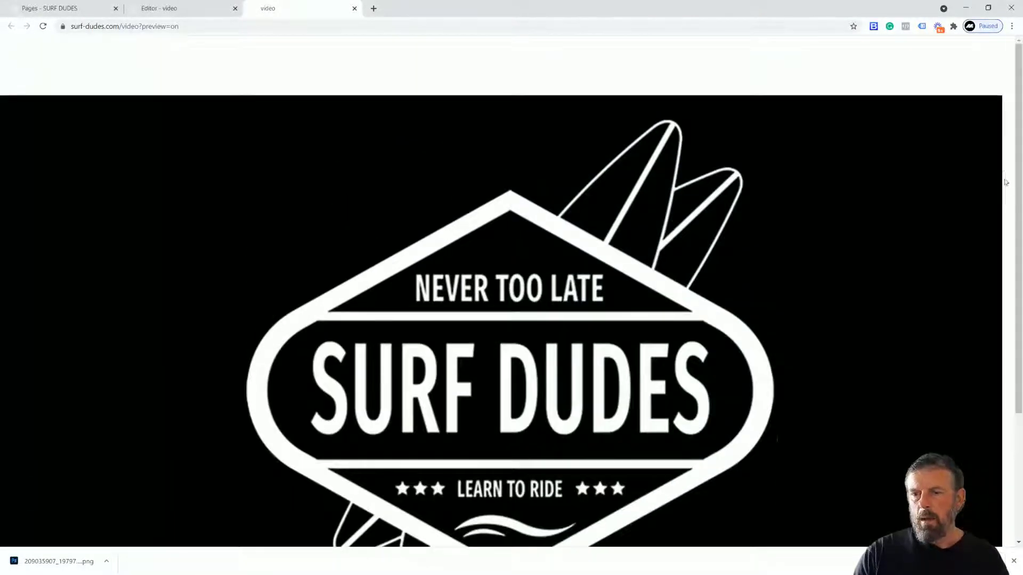
{"action": "scroll", "coordinate": [1021, 180], "scroll_direction": "down", "scroll_amount": 2}
{"action": "scroll", "coordinate": [994, 136], "scroll_direction": "up", "scroll_amount": 2}
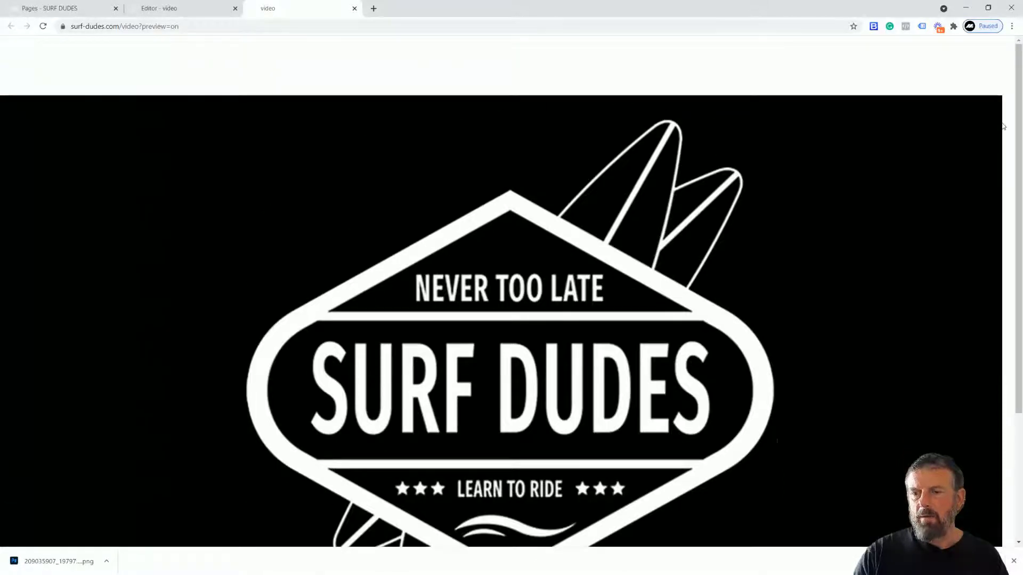
{"action": "left_click", "coordinate": [194, 8]}
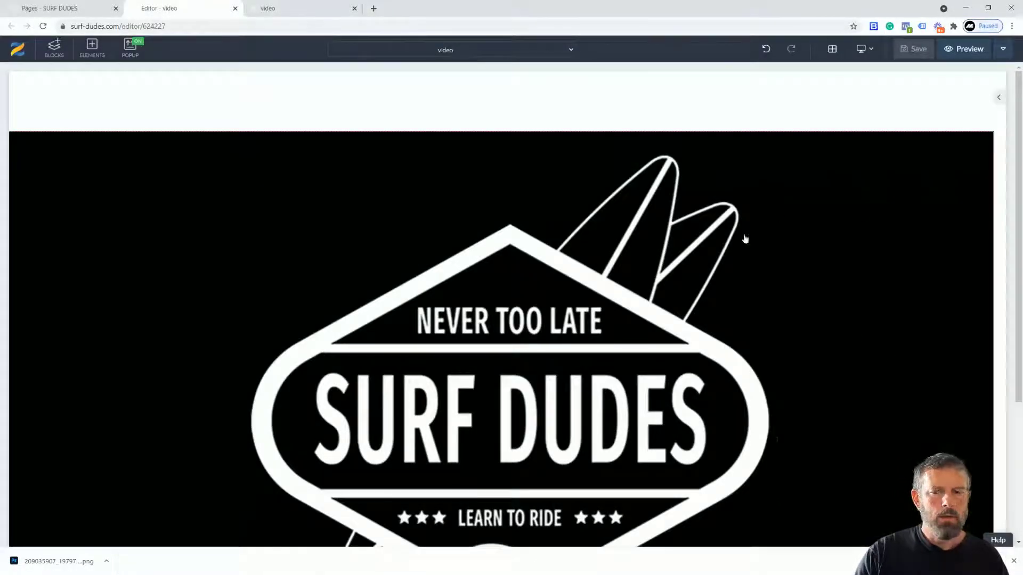
Step: Set the right spacing of both the container and the video element to -30 and save the page
{"action": "mouse_move", "coordinate": [24, 131]}
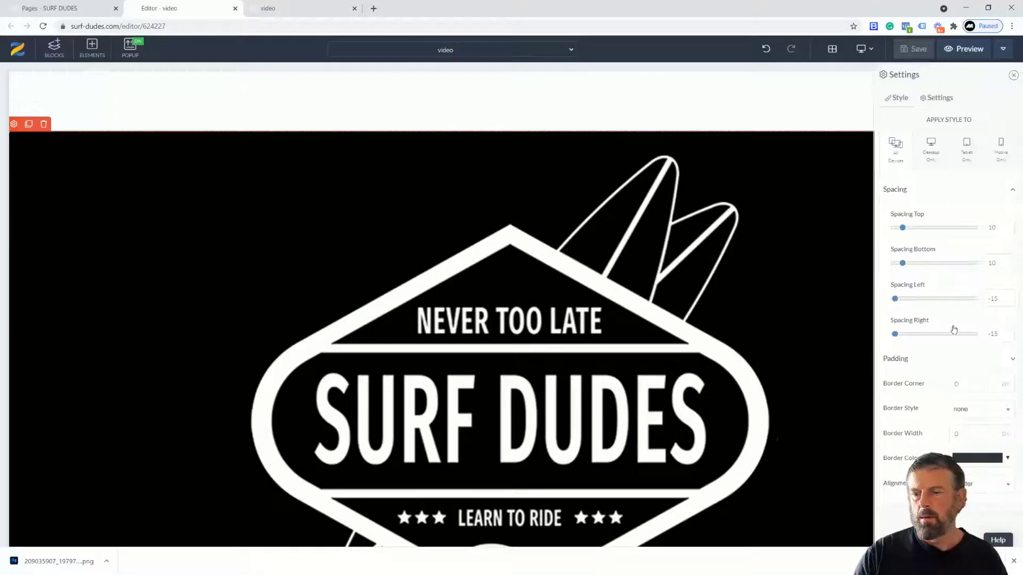
{"action": "left_click", "coordinate": [991, 334]}
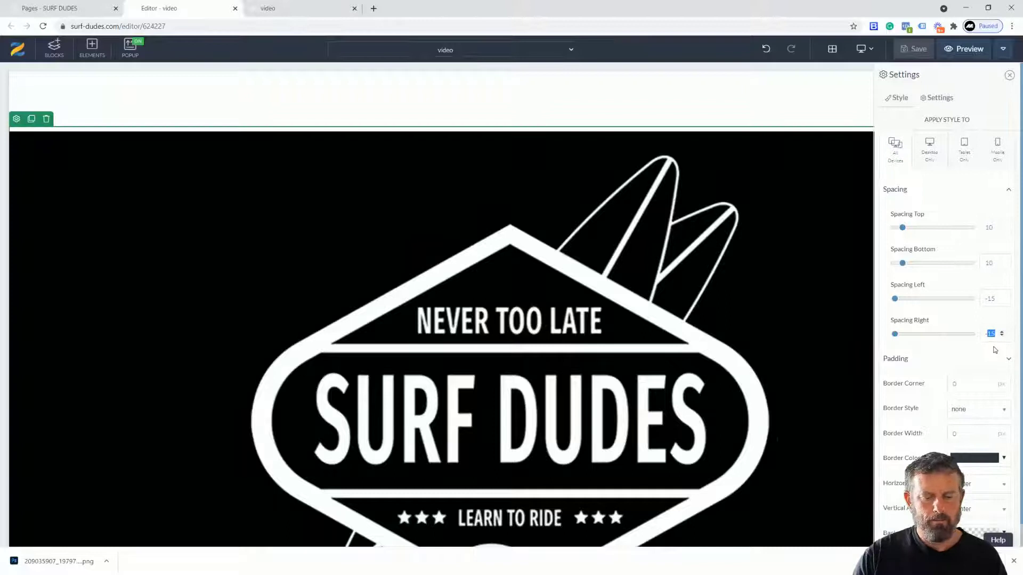
{"action": "left_click", "coordinate": [751, 110]}
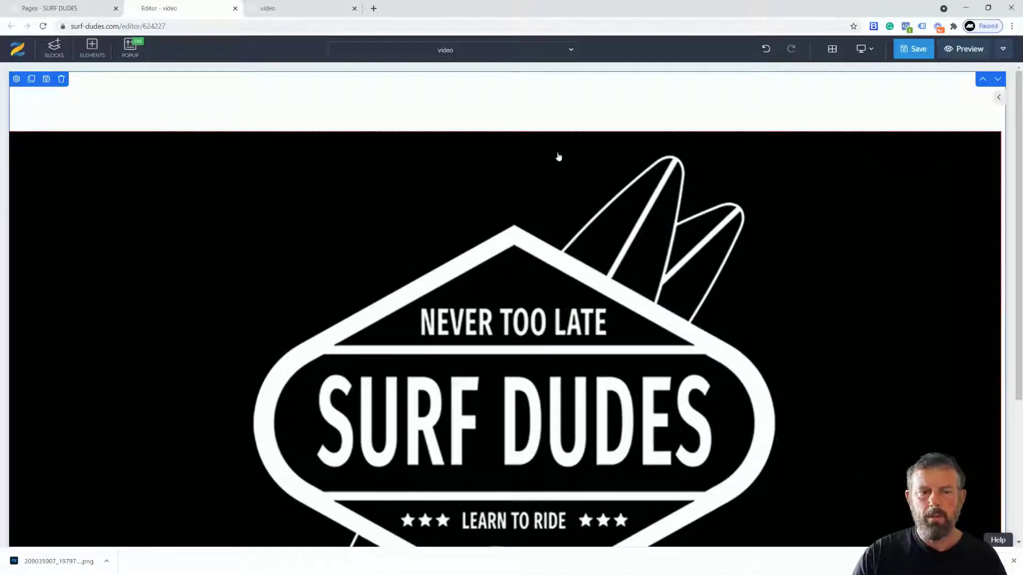
{"action": "left_click", "coordinate": [14, 124]}
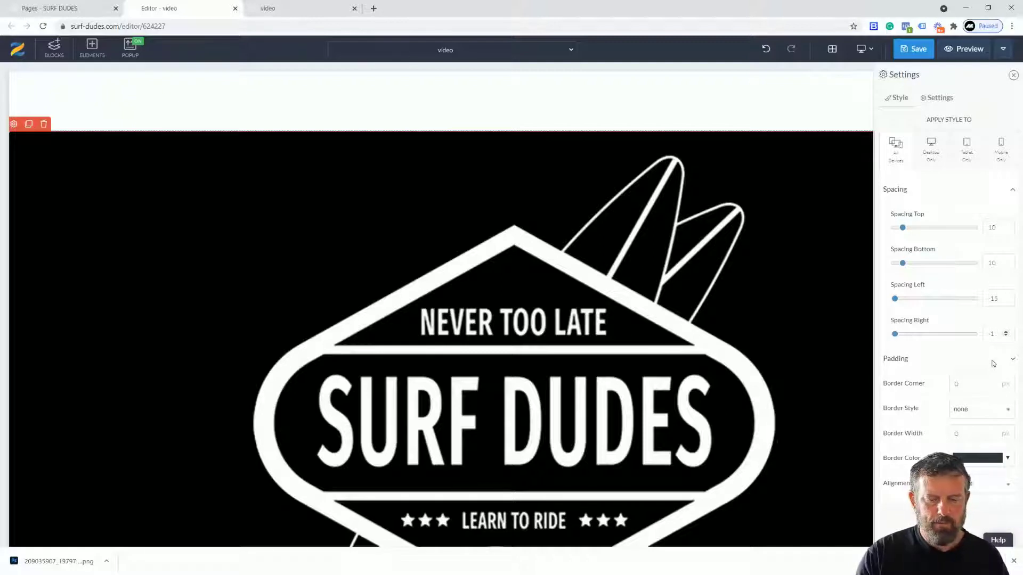
{"action": "left_click", "coordinate": [904, 50]}
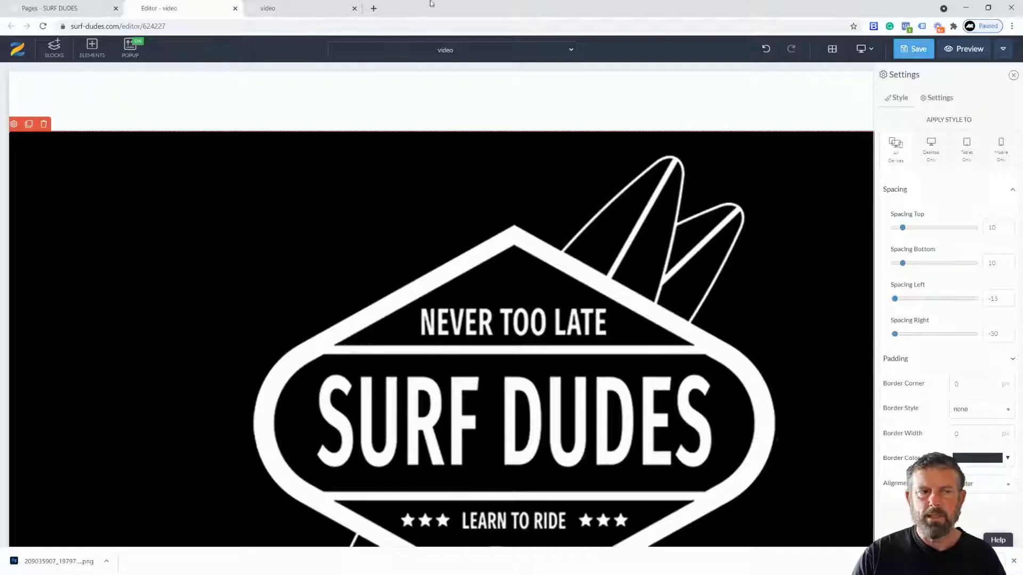
Step: Refresh the preview to check the gap at the video's right edge, and go back to the editor
{"action": "left_click", "coordinate": [964, 49]}
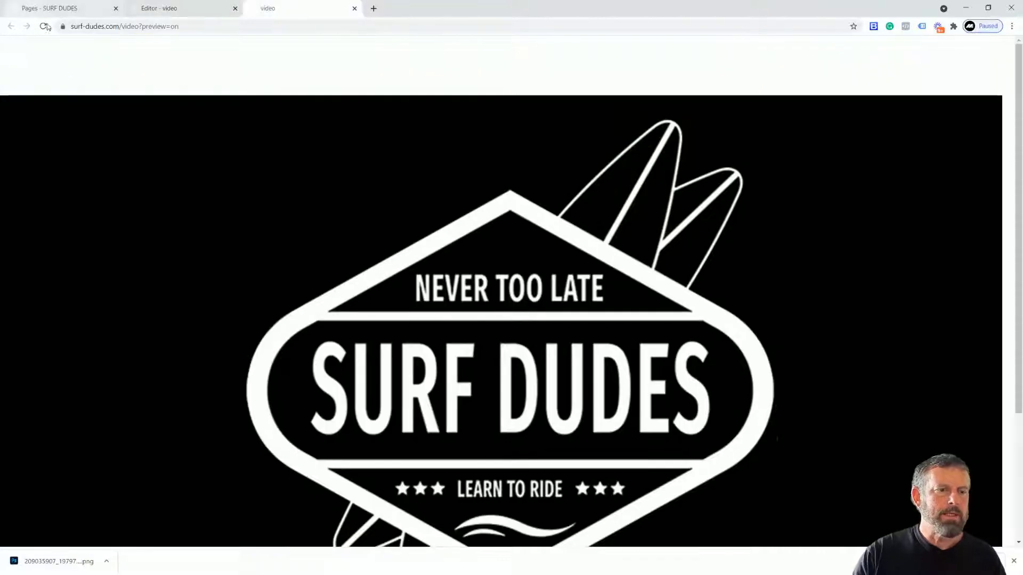
{"action": "left_click", "coordinate": [43, 26]}
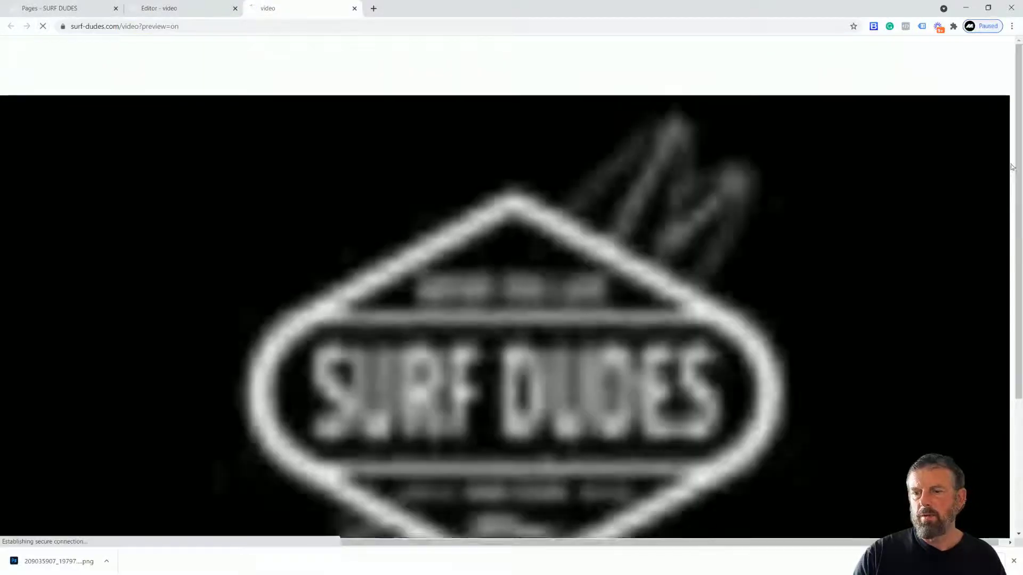
{"action": "left_click", "coordinate": [166, 8]}
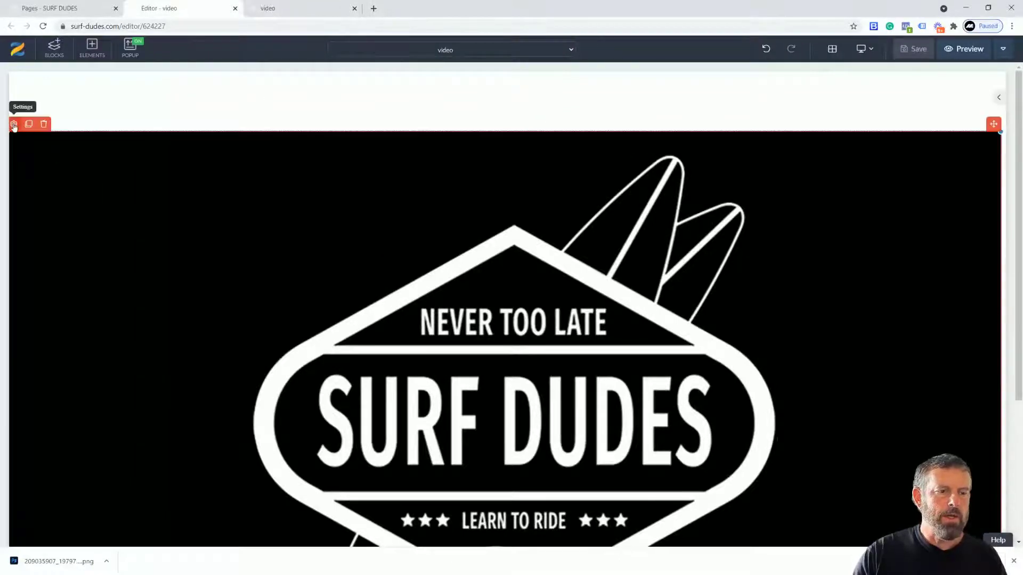
Step: Set the video element's right spacing to -50 and save the page
{"action": "left_click", "coordinate": [14, 124]}
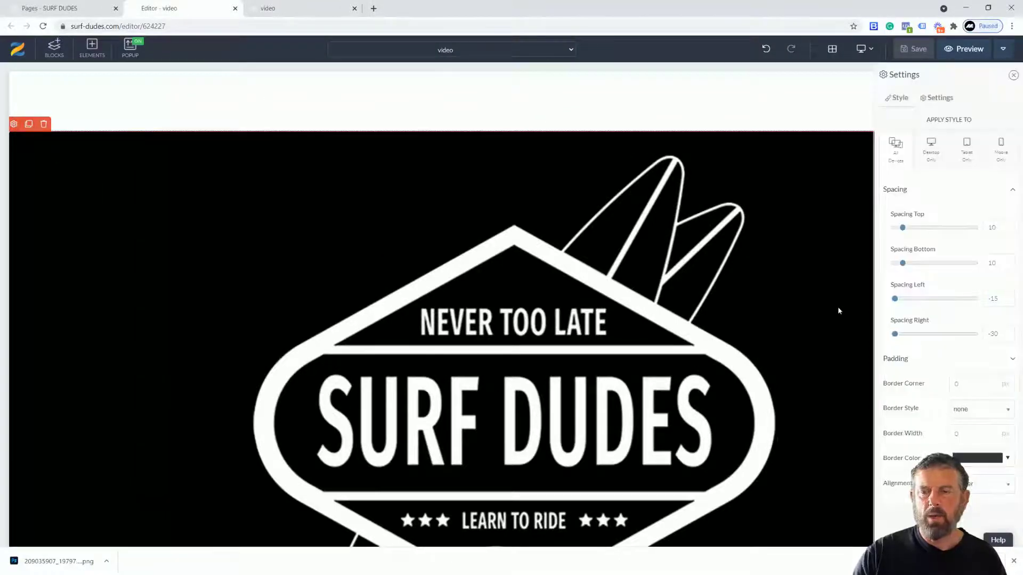
{"action": "double_click", "coordinate": [993, 333]}
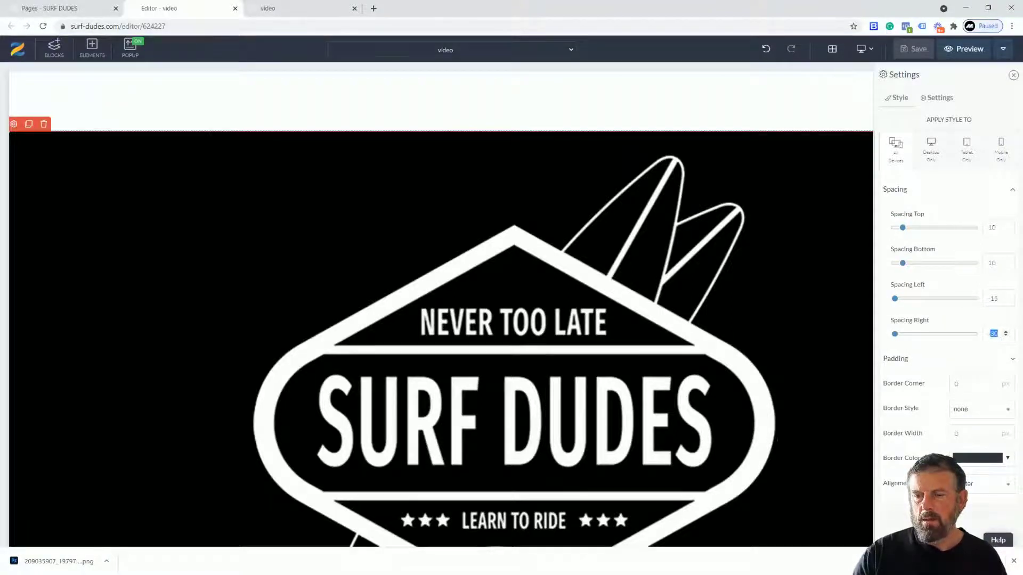
{"action": "type", "text": "50"}
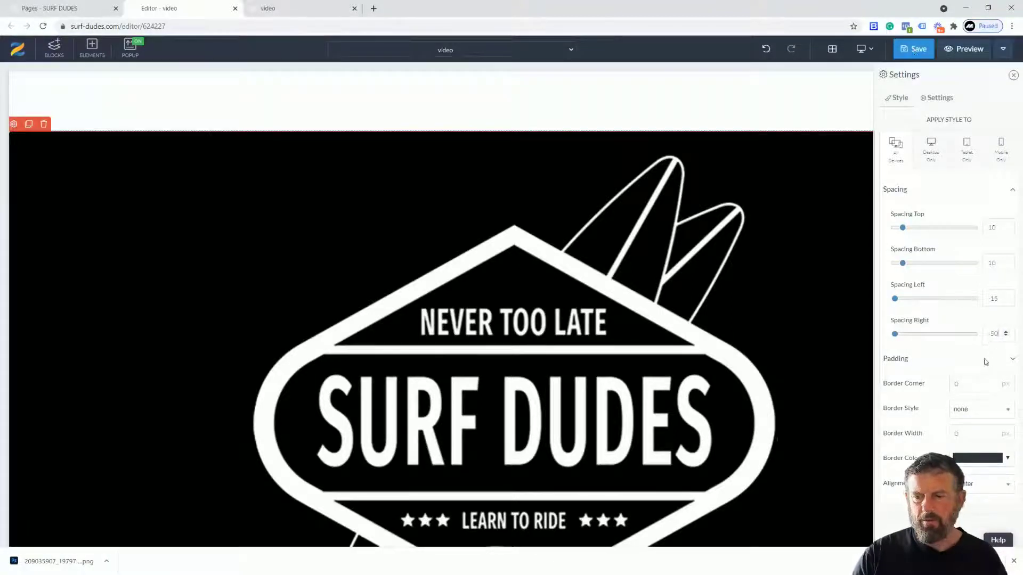
{"action": "left_click", "coordinate": [918, 51]}
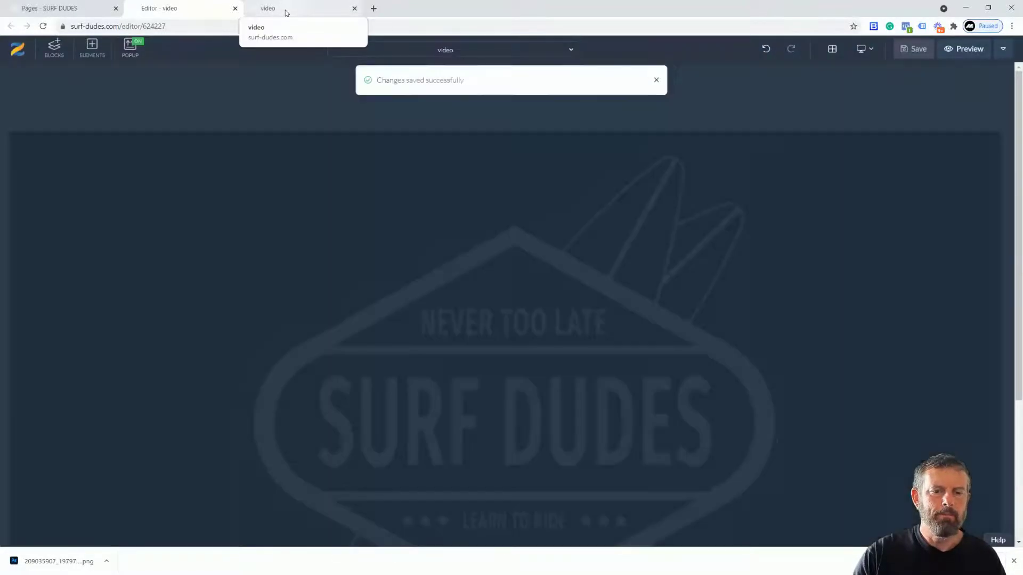
Step: Reload the preview to check whether the video reaches the page's right edge, and return to the editor
{"action": "left_click", "coordinate": [286, 13]}
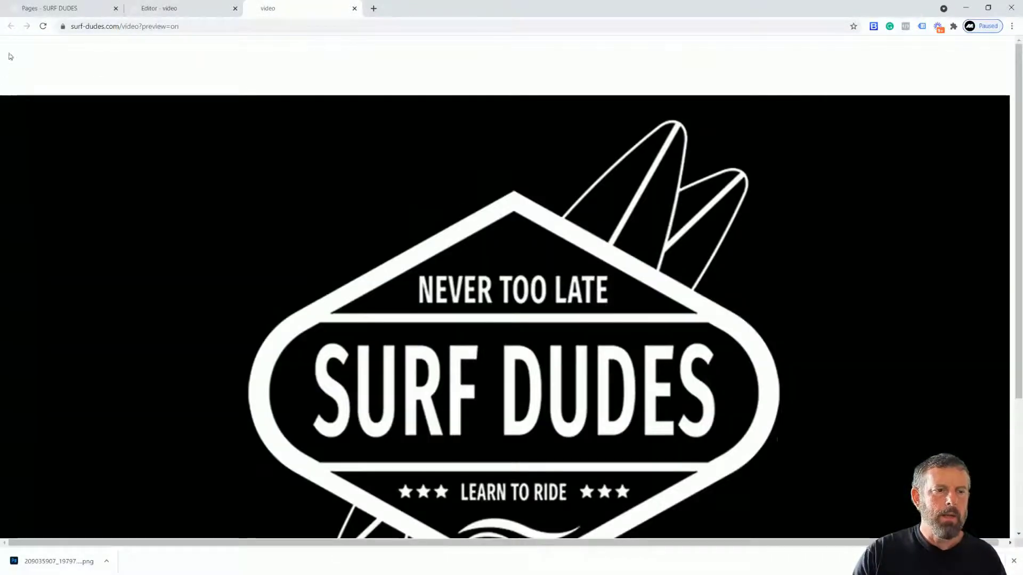
{"action": "left_click", "coordinate": [43, 26]}
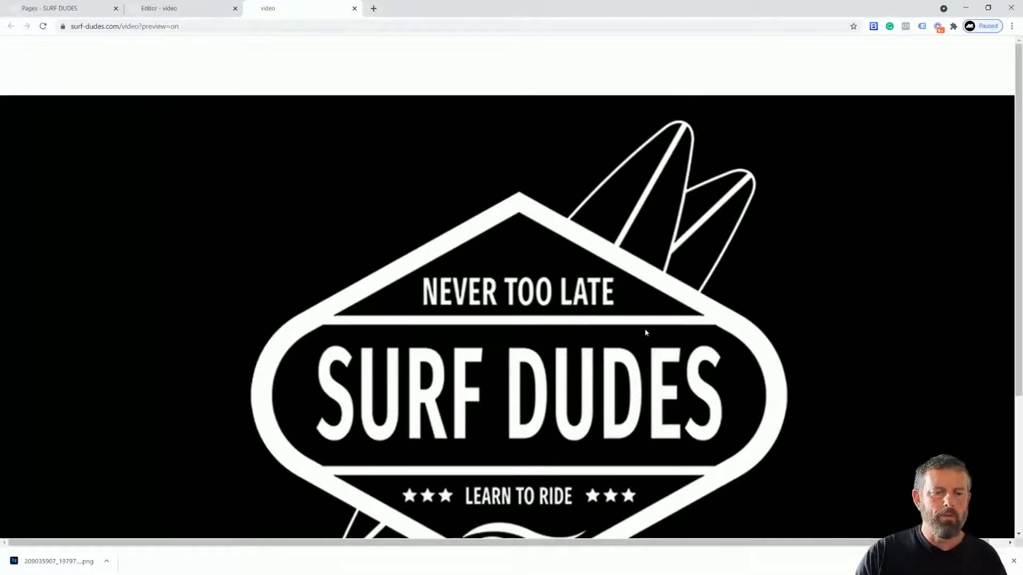
{"action": "key", "text": "ctrl+shift+Tab"}
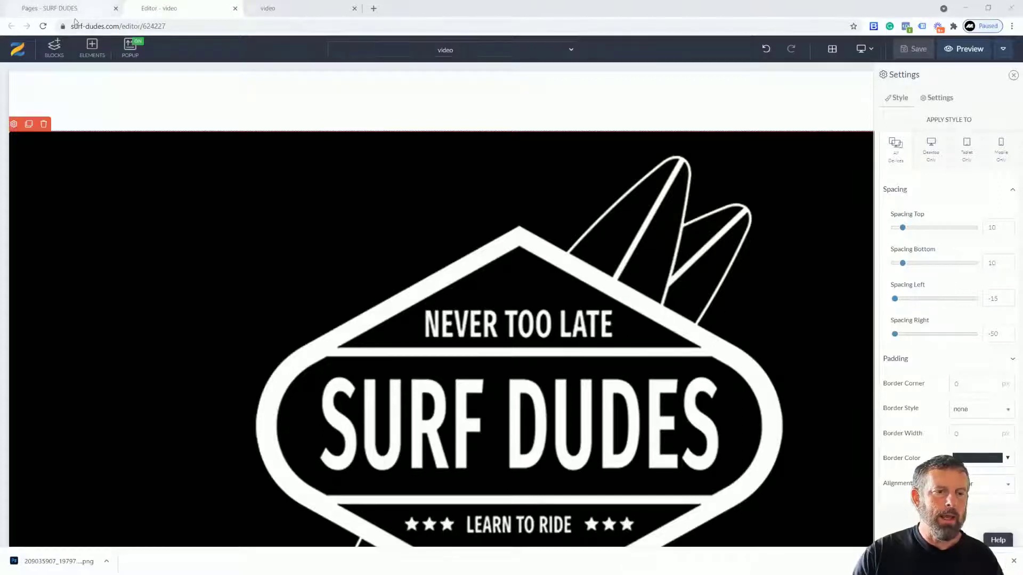
Step: Open the video selection for the page's video element and choose to add a video by embed code
{"action": "left_click", "coordinate": [945, 114]}
{"action": "left_click", "coordinate": [1006, 126]}
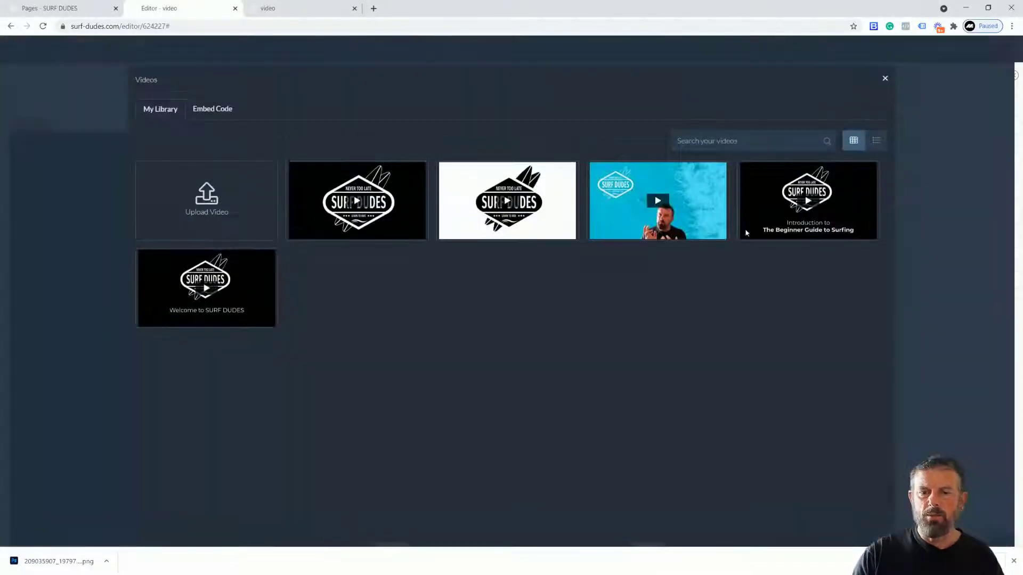
{"action": "left_click", "coordinate": [202, 113]}
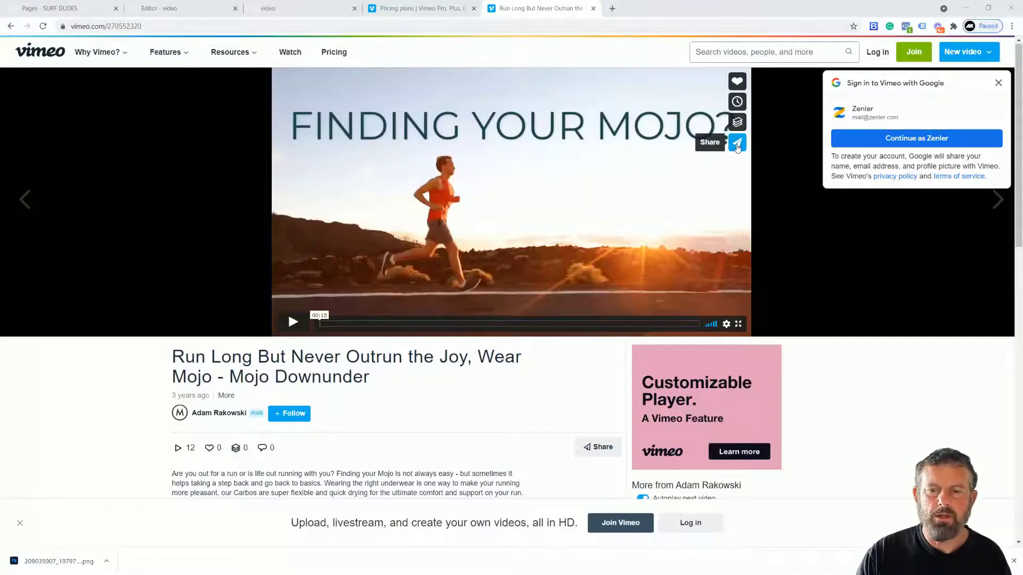
Step: On the Vimeo page of "Run Long But Never Outrun the Joy, Wear Mojo", copy the video's embed code and close the share dialog
{"action": "left_click", "coordinate": [737, 143]}
{"action": "left_click", "coordinate": [407, 358]}
{"action": "key", "text": "ctrl+c"}
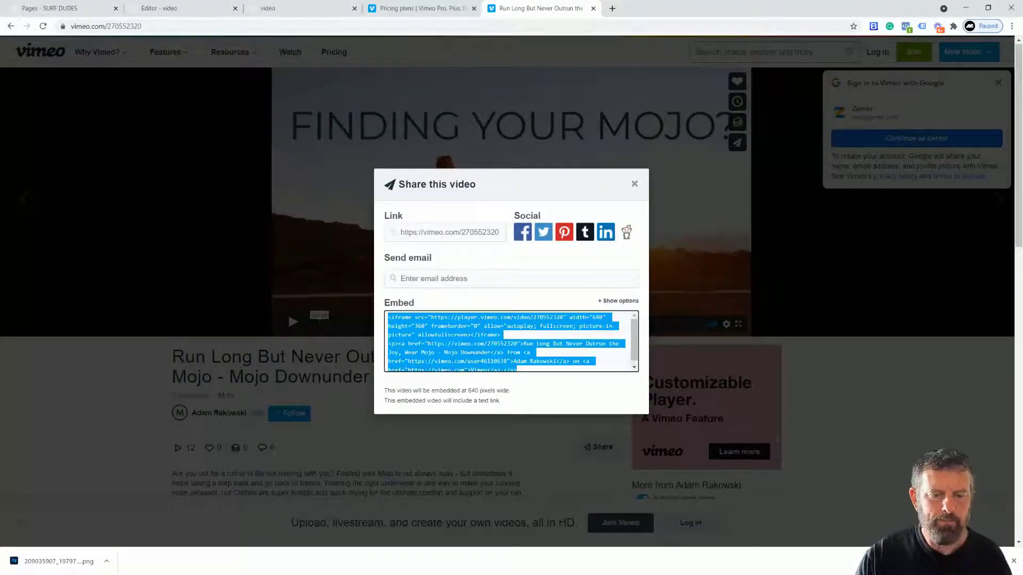
{"action": "left_click", "coordinate": [481, 336]}
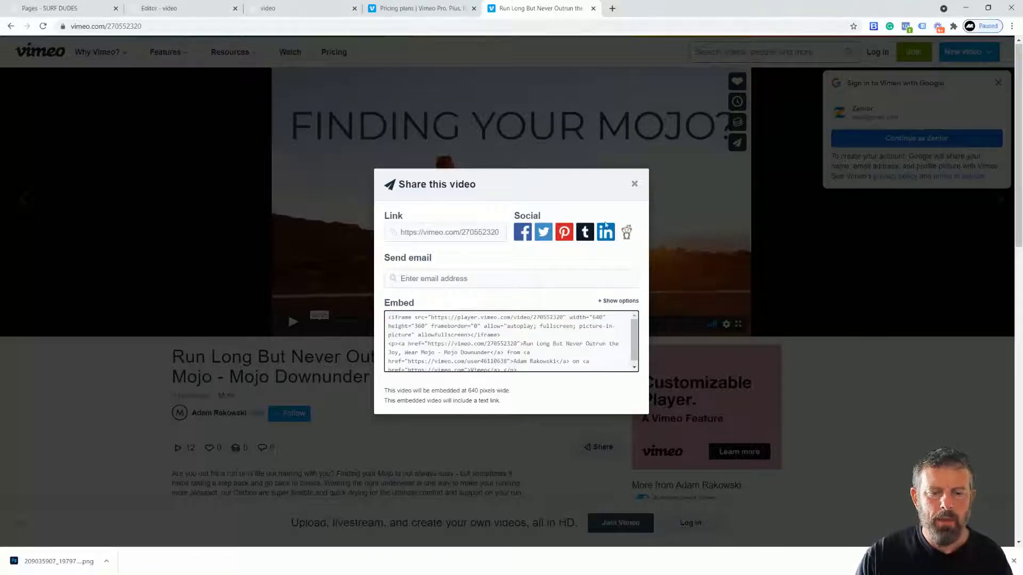
{"action": "left_click", "coordinate": [634, 184]}
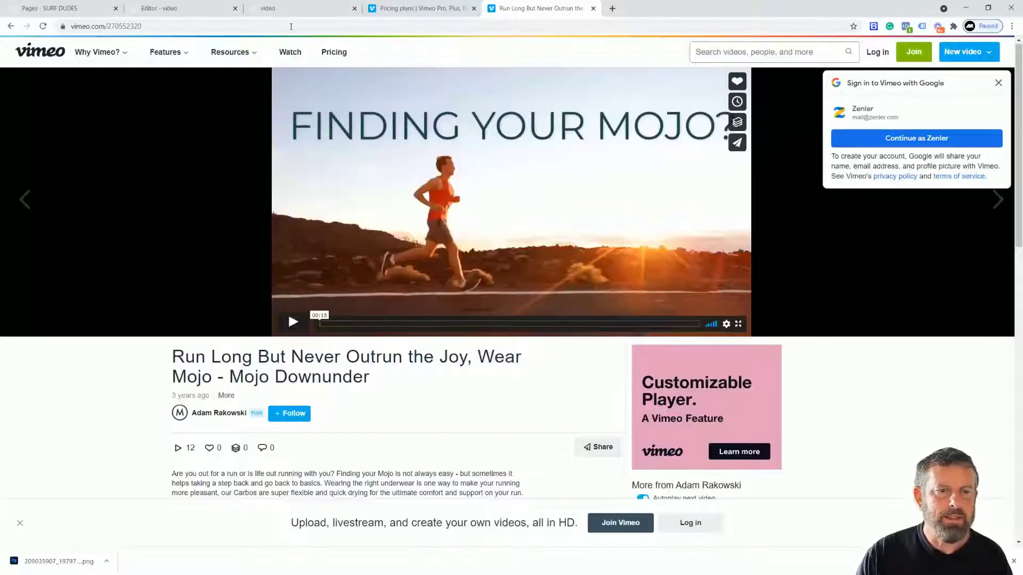
Step: Back in the Zenler editor, paste the Vimeo embed code as the video's embed code
{"action": "left_click", "coordinate": [159, 8]}
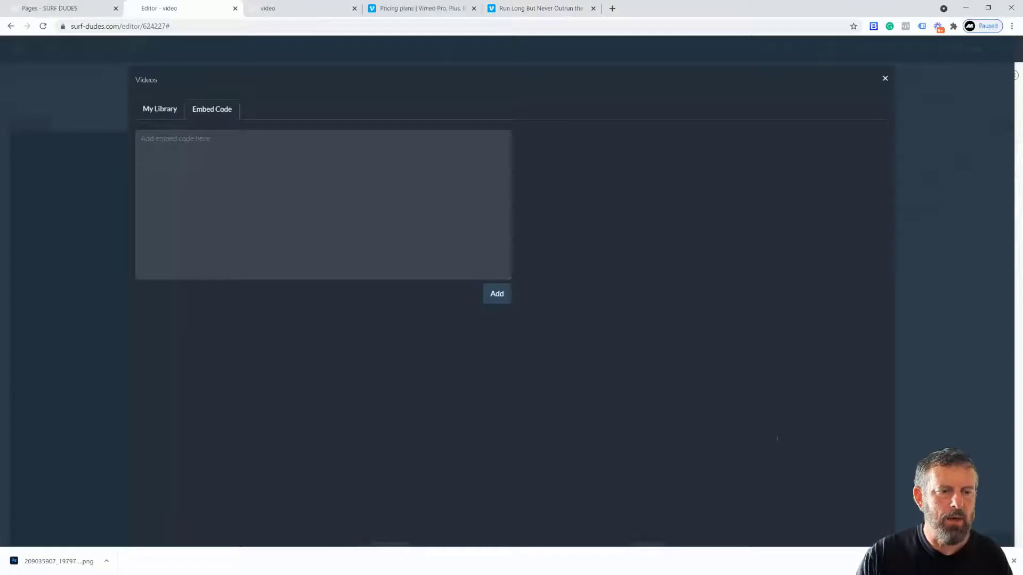
{"action": "left_click", "coordinate": [305, 196]}
{"action": "key", "text": "ctrl+v"}
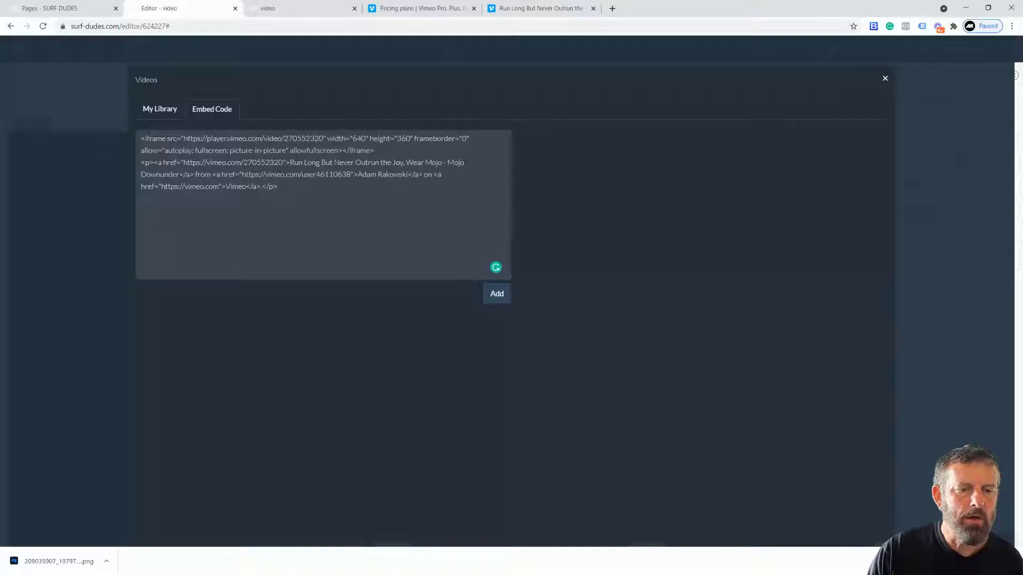
Step: Remove the text-link paragraph from the Vimeo embed code, set width to 100% and height to auto, add it, and save the page
{"action": "left_click_drag", "start_coordinate": [190, 138], "coordinate": [320, 139]}
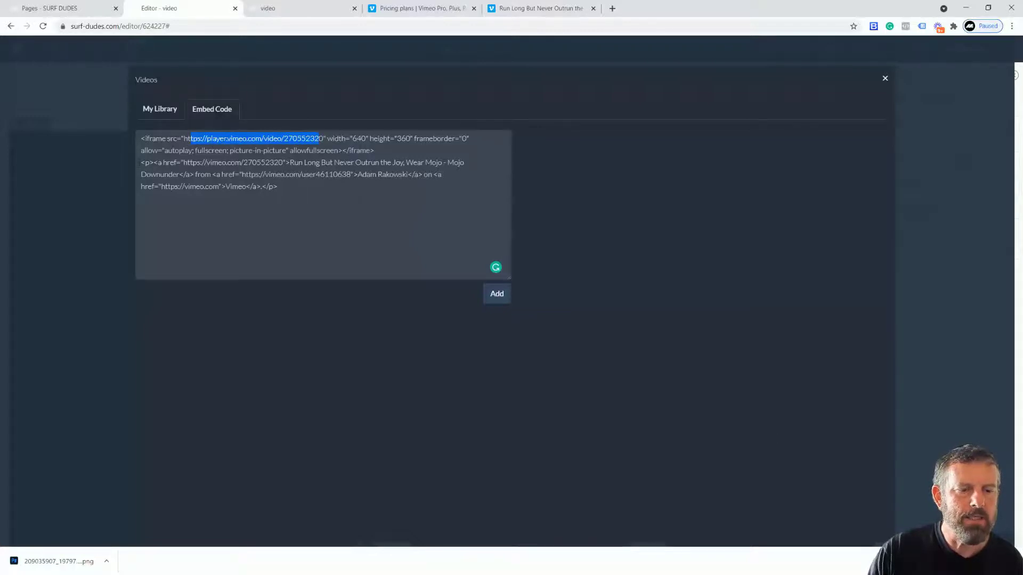
{"action": "left_click_drag", "start_coordinate": [141, 163], "coordinate": [188, 170]}
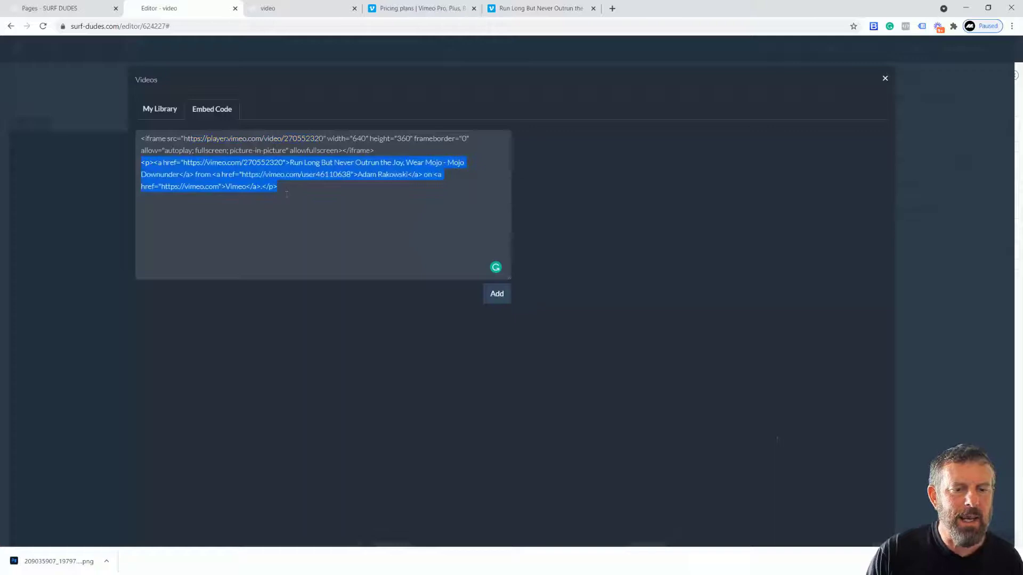
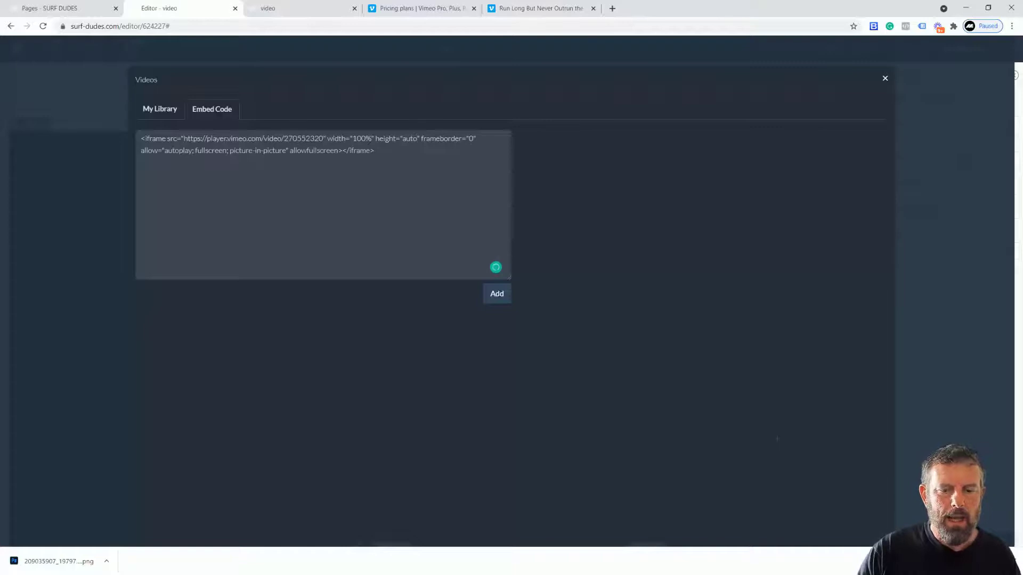
{"action": "left_click", "coordinate": [497, 294]}
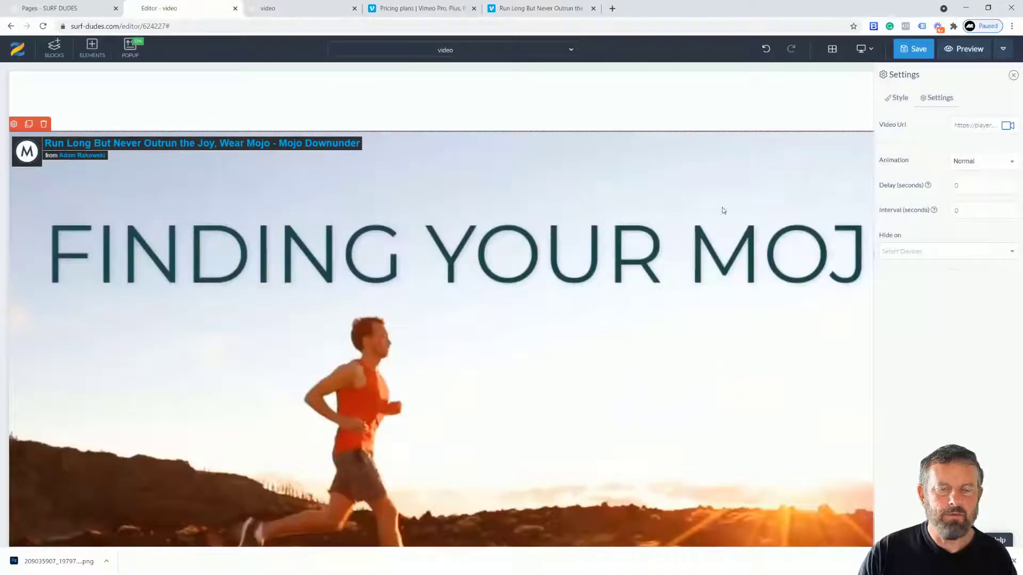
{"action": "left_click", "coordinate": [916, 49]}
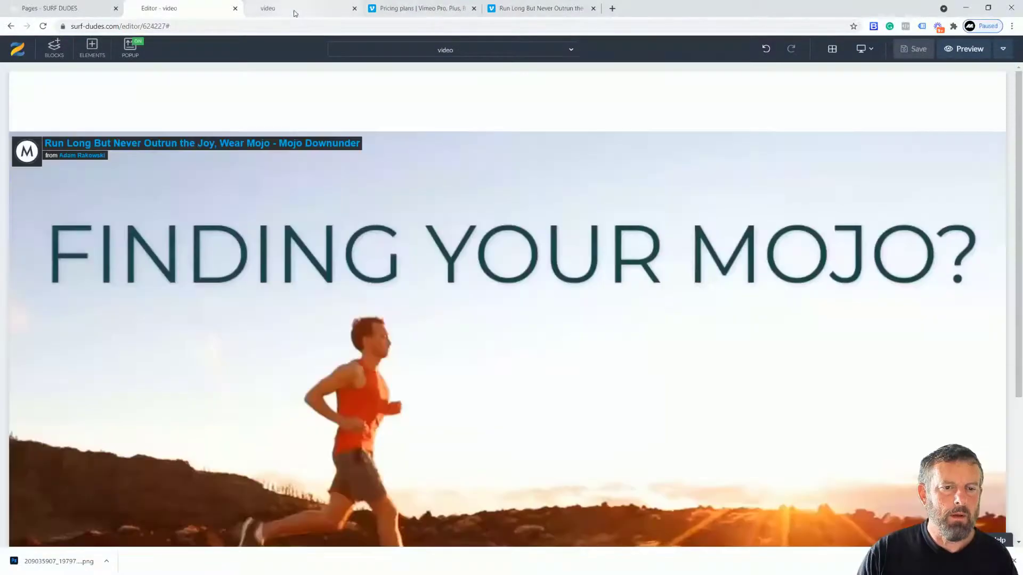
Step: Reload the preview page to check the embedded Vimeo video's full width and title overlay, and return to the editor
{"action": "left_click", "coordinate": [274, 10]}
{"action": "left_click", "coordinate": [44, 26]}
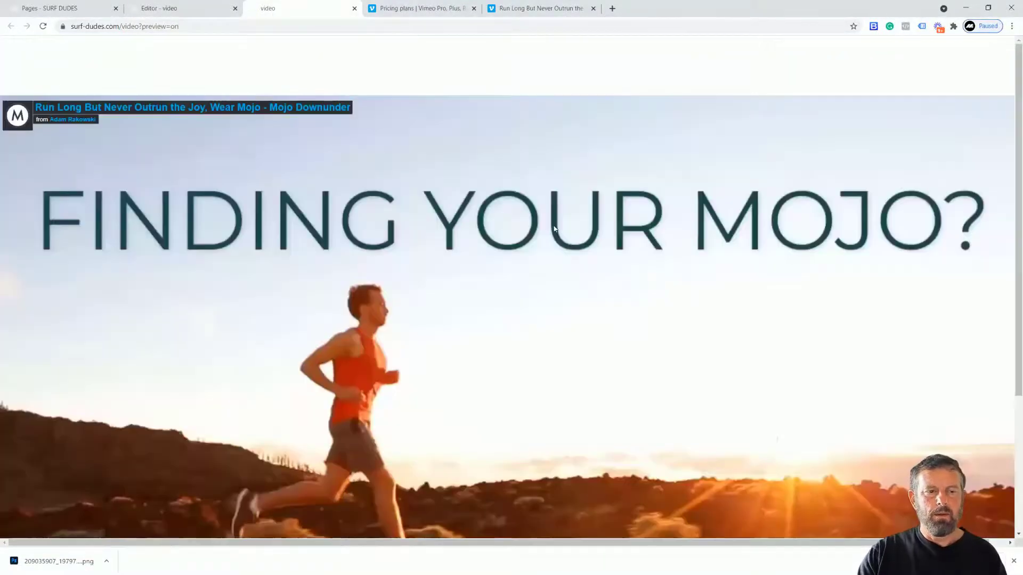
{"action": "scroll", "coordinate": [735, 305], "scroll_direction": "down", "scroll_amount": 3}
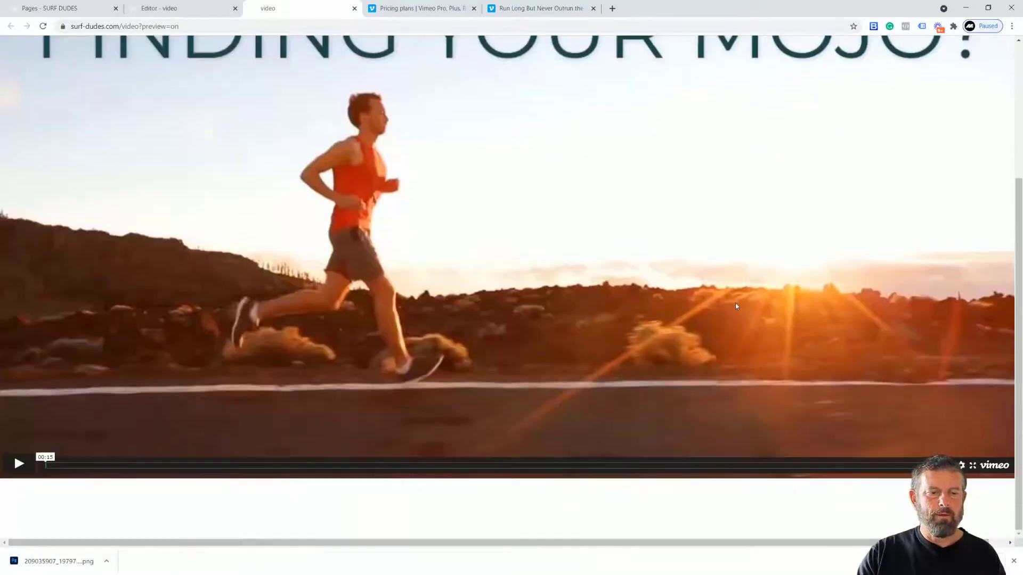
{"action": "scroll", "coordinate": [735, 305], "scroll_direction": "up", "scroll_amount": 3}
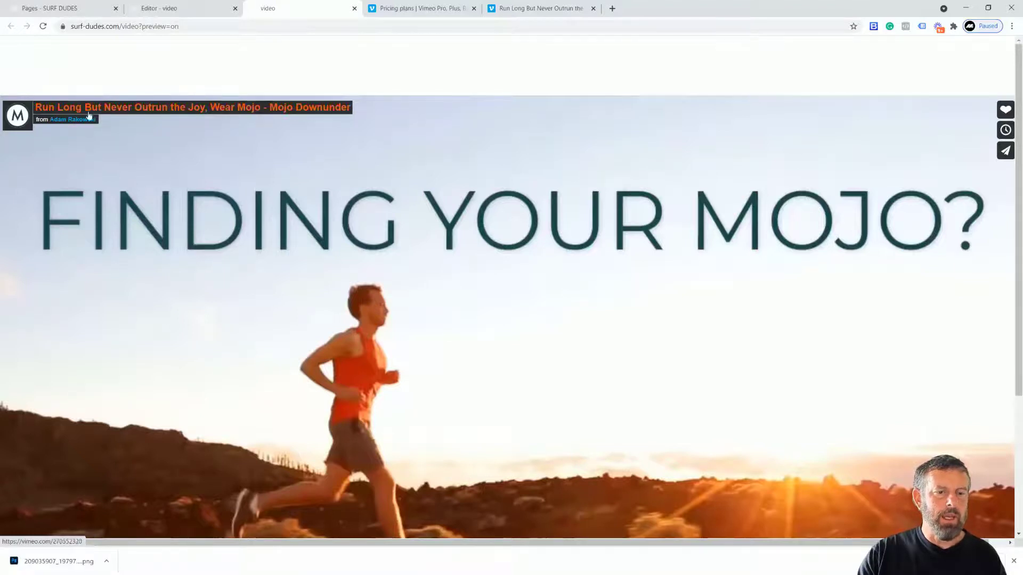
{"action": "left_click", "coordinate": [191, 10]}
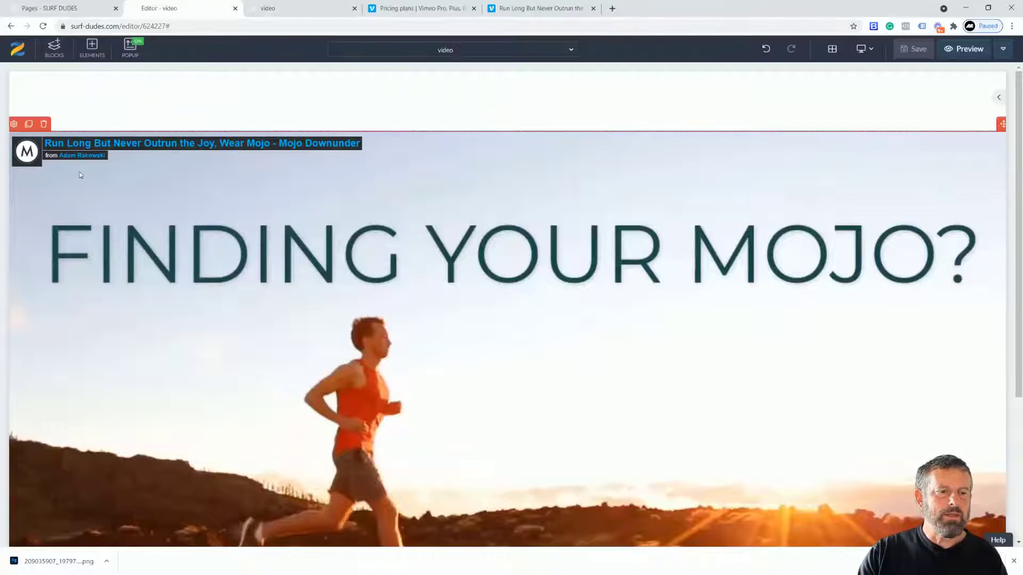
Step: Reopen the video selection from the video element's settings and choose to add a video by embed code
{"action": "left_click", "coordinate": [14, 123]}
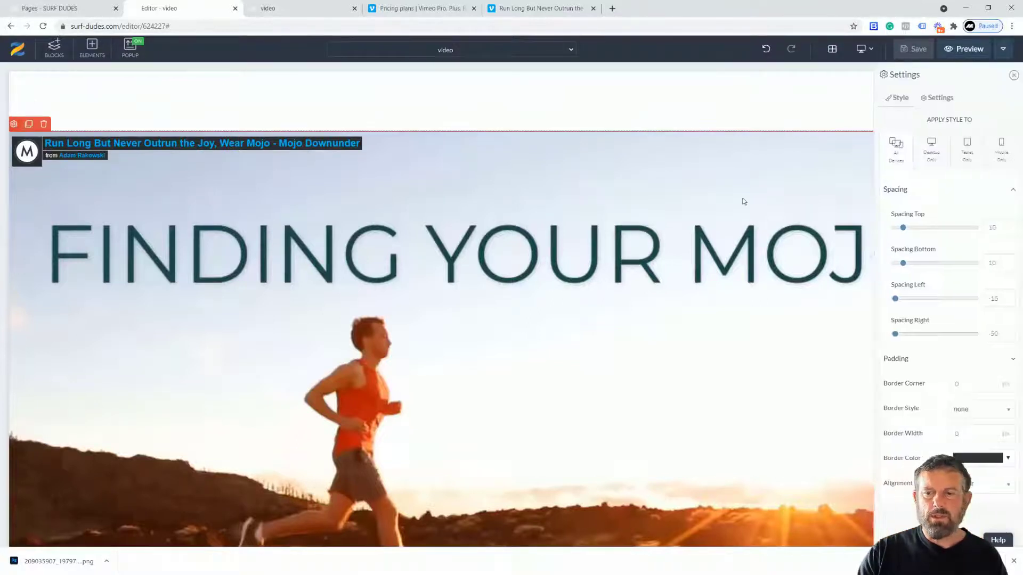
{"action": "left_click", "coordinate": [938, 98]}
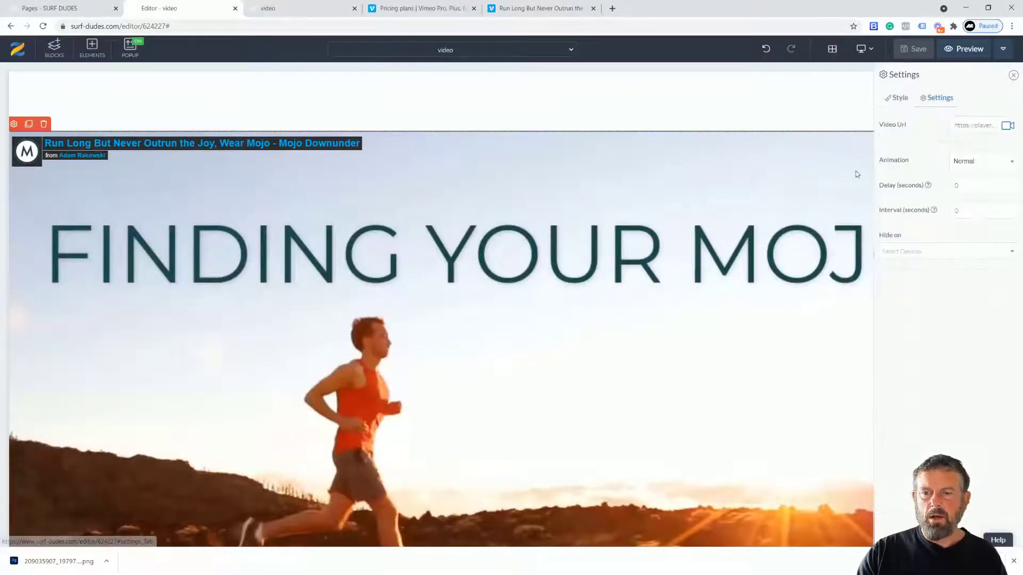
{"action": "left_click", "coordinate": [1004, 127]}
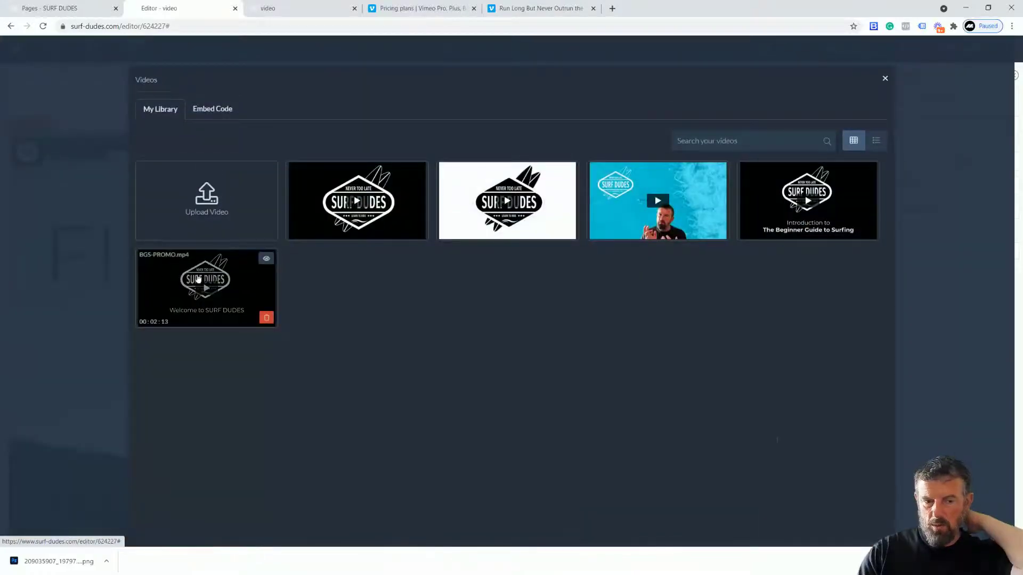
{"action": "left_click", "coordinate": [209, 110]}
{"action": "left_click", "coordinate": [216, 158]}
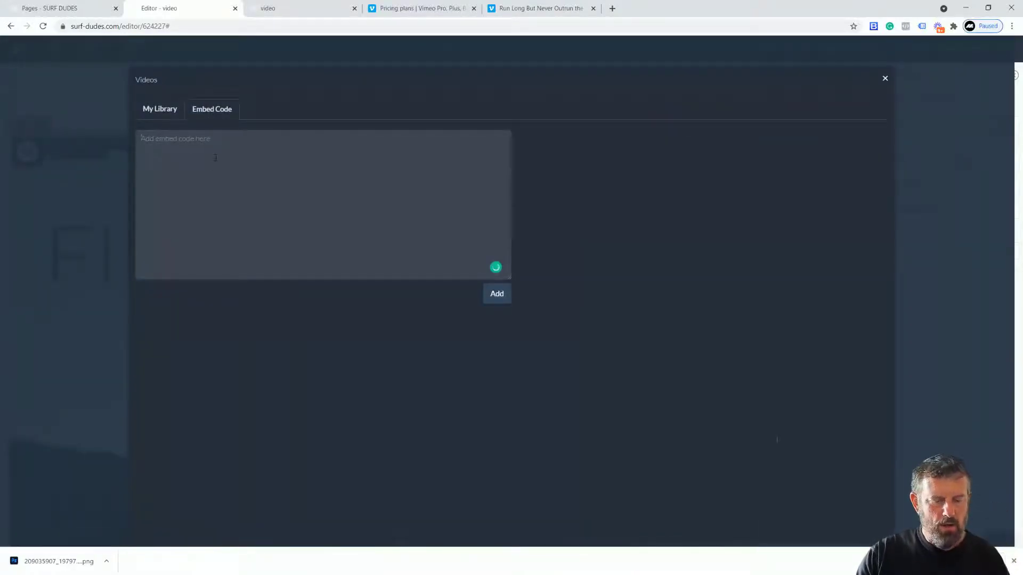
Step: Paste the Vimeo embed code without its text-link paragraph and set its width to 100% and height to auto
{"action": "type", "text": "<iframe src=\"https://player.vimeo.com/video/270552320\" width=\"640\" height=\"360\" frameborder=\"0\" allow=\"autoplay; fullscreen; picture-in-picture\" allowfullscreen></iframe> <p><a href=\"https://vimeo.com/270552320\">Run Long But Never Outrun the Joy, Wear Mojo - Mojo Downunder</a> from <a href=\"https://vimeo.com/user46110638\">Adam Rakowski</a> on <a href=\"https://vimeo.com\">Vimeo</a>.</p>"}
{"action": "left_click_drag", "start_coordinate": [288, 187], "coordinate": [138, 163]}
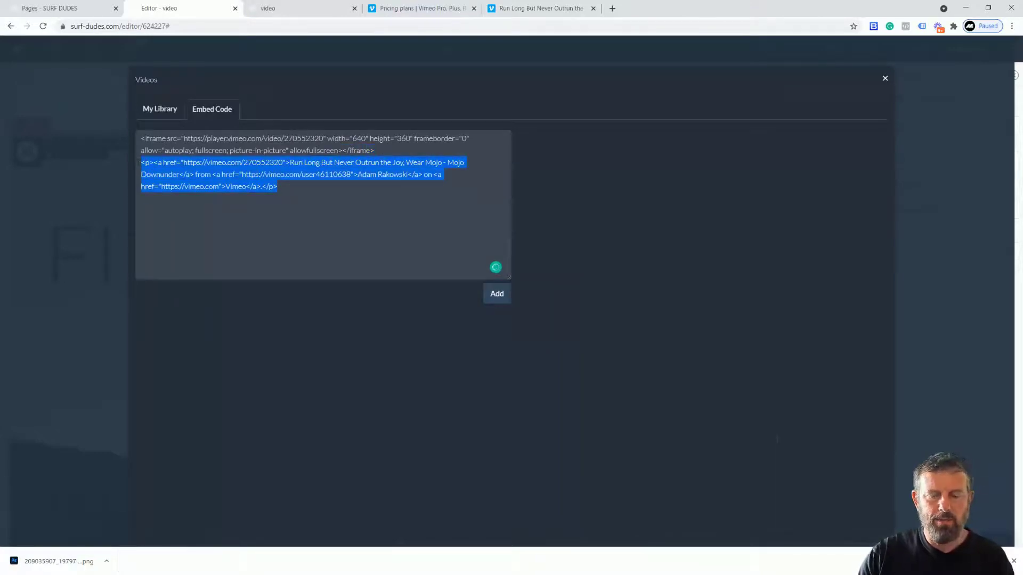
{"action": "key", "text": "BackSpace"}
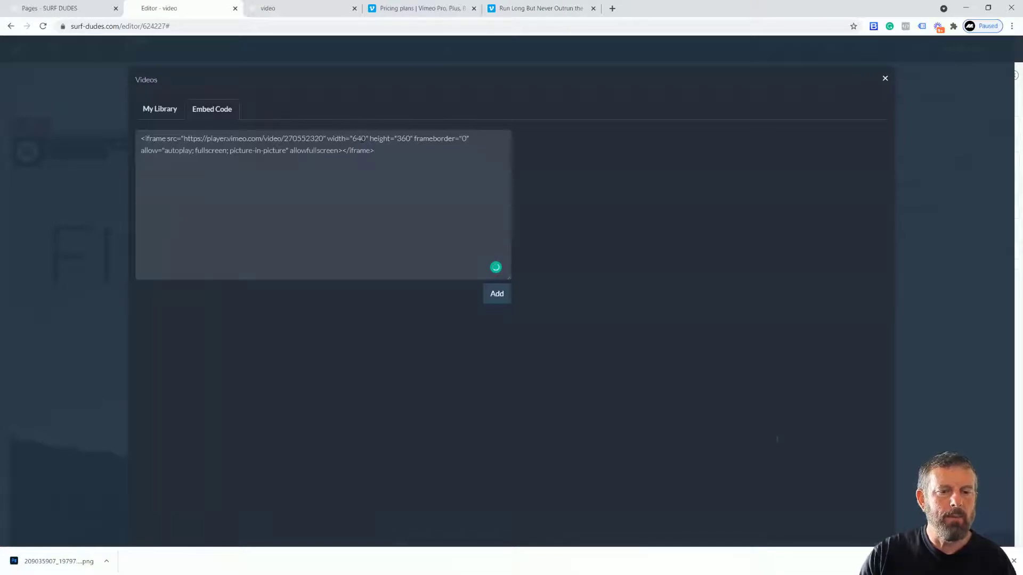
{"action": "double_click", "coordinate": [359, 139]}
{"action": "type", "text": "100%"}
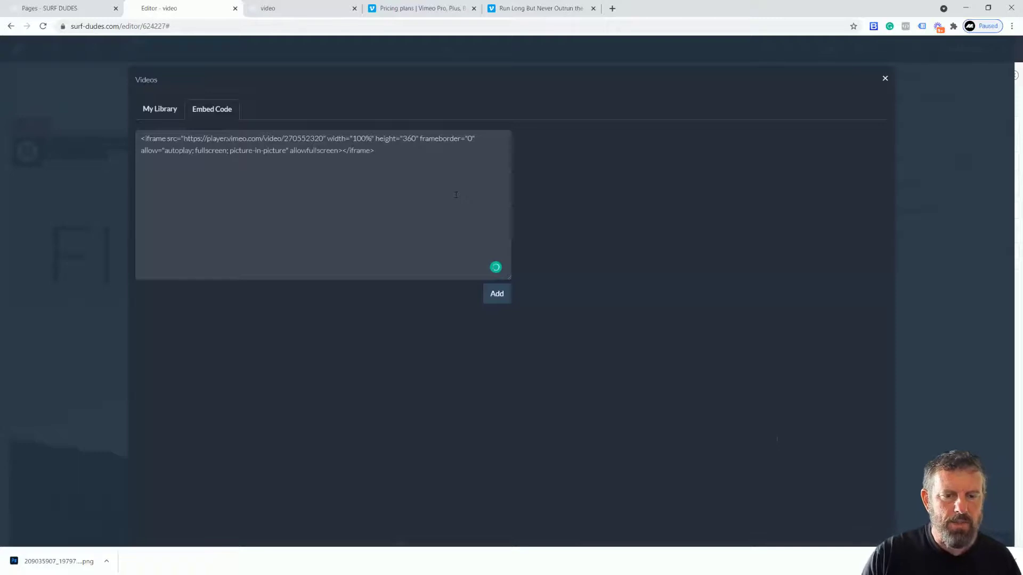
{"action": "key", "text": "BackSpace"}
{"action": "key", "text": "BackSpace"}
{"action": "key", "text": "BackSpace"}
{"action": "type", "text": "auto"}
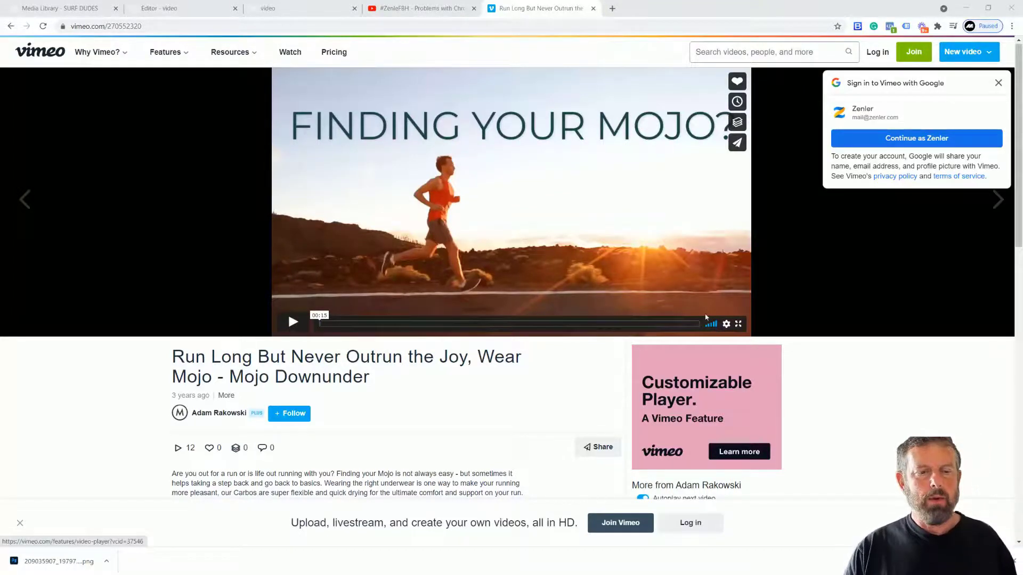
Step: Show the embed options for sharing the Vimeo video, disable the text link underneath, and enable autoplay
{"action": "left_click", "coordinate": [737, 142]}
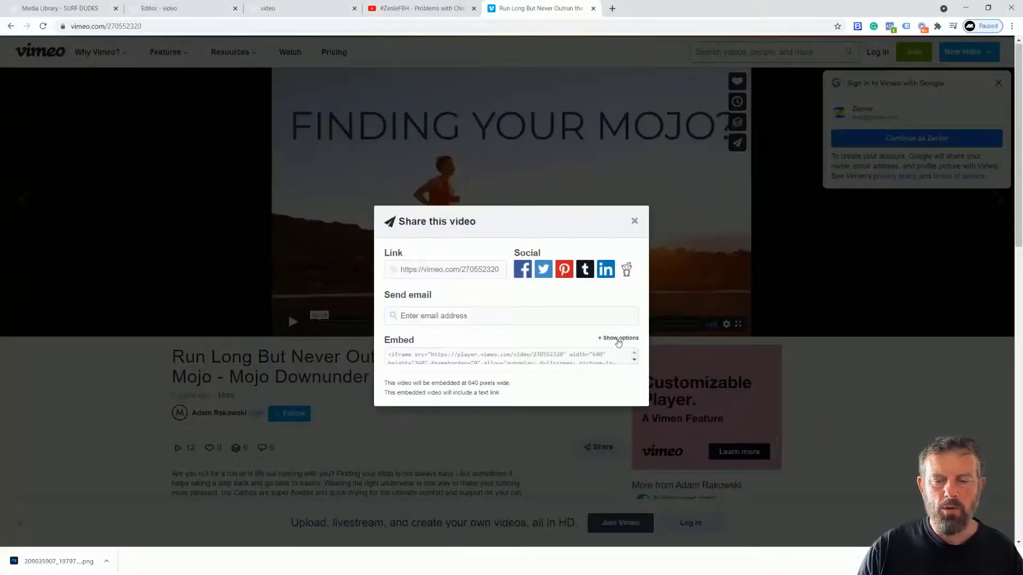
{"action": "left_click", "coordinate": [622, 339]}
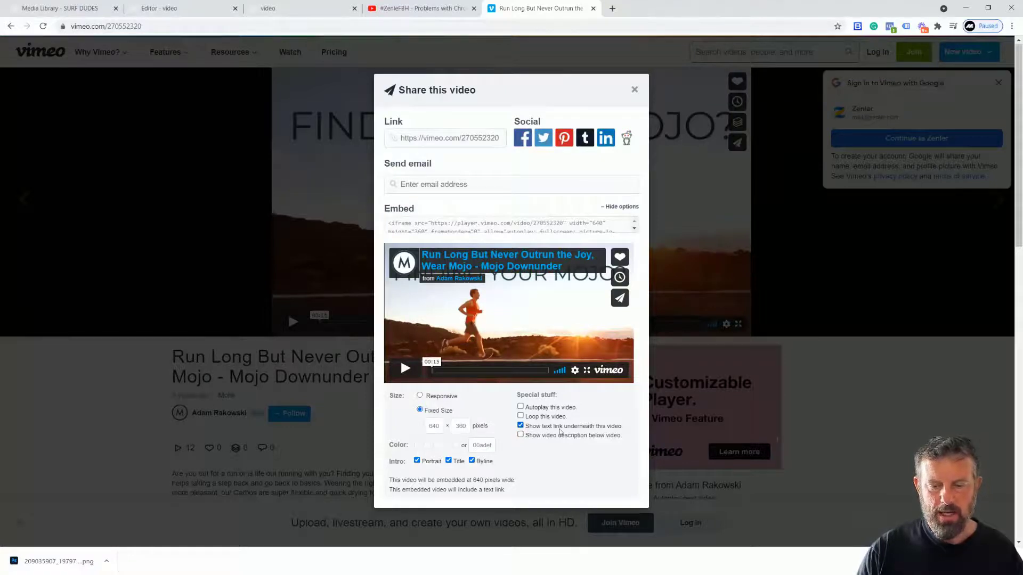
{"action": "left_click", "coordinate": [520, 425]}
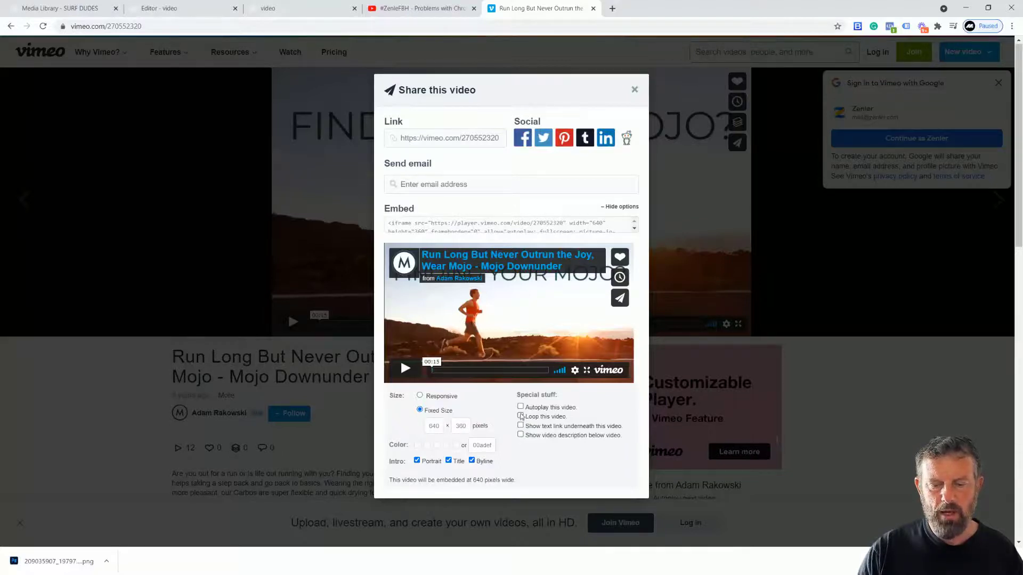
{"action": "left_click", "coordinate": [521, 408]}
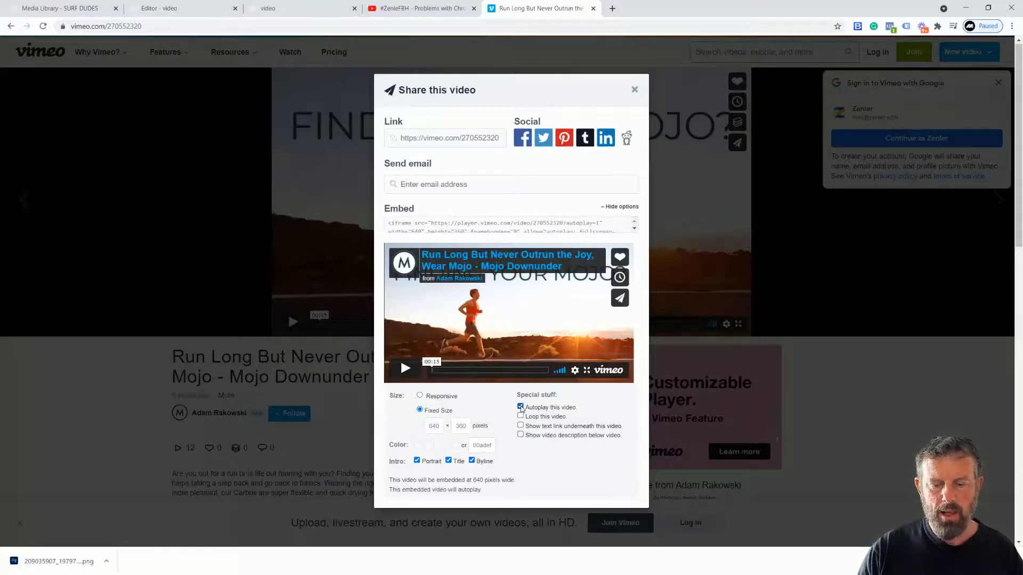
Step: Turn off the Portrait, Title and Byline intro in the embed options and set the size to Responsive
{"action": "left_click", "coordinate": [417, 460]}
{"action": "left_click", "coordinate": [449, 461]}
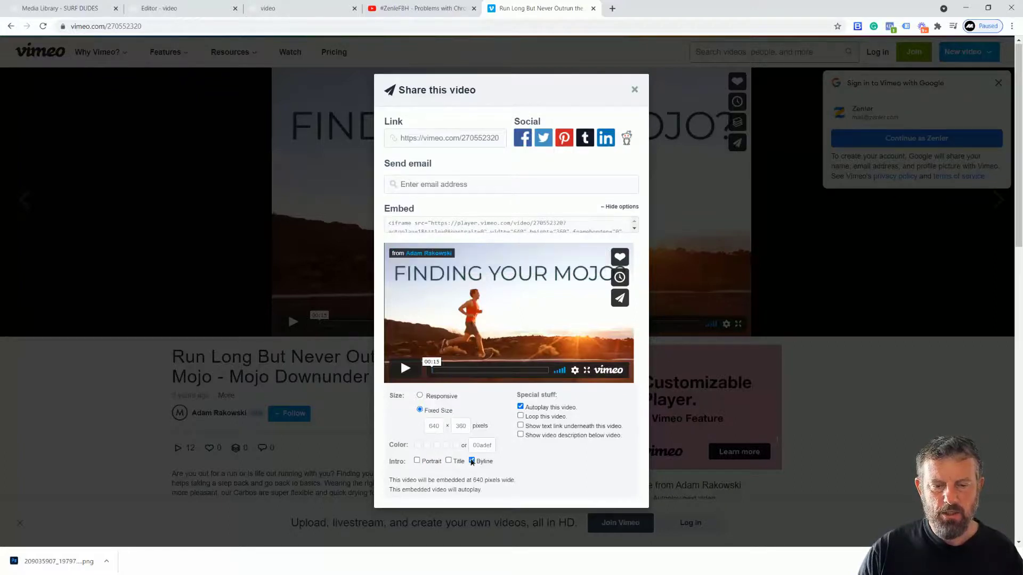
{"action": "left_click", "coordinate": [472, 461]}
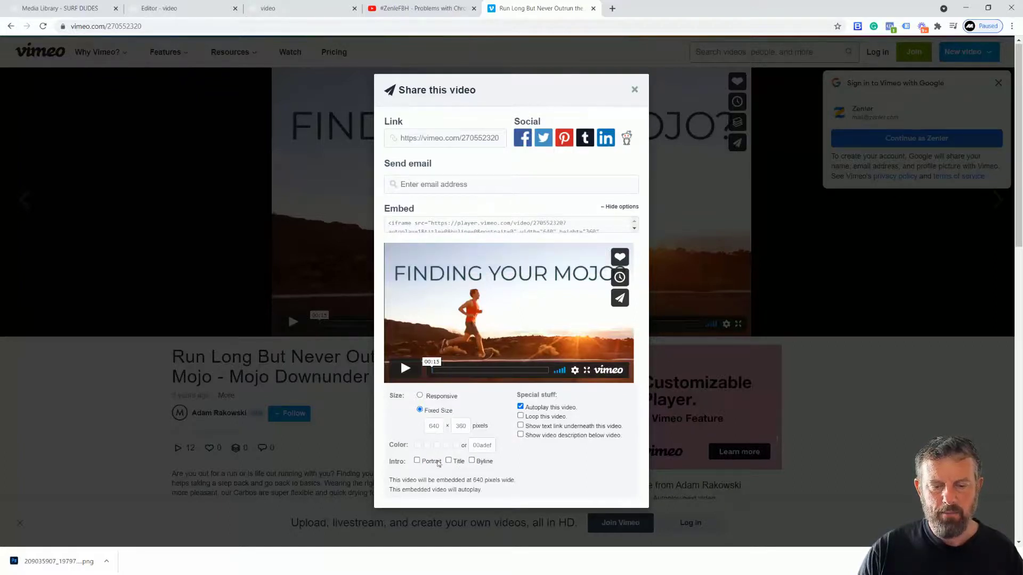
{"action": "left_click", "coordinate": [420, 395]}
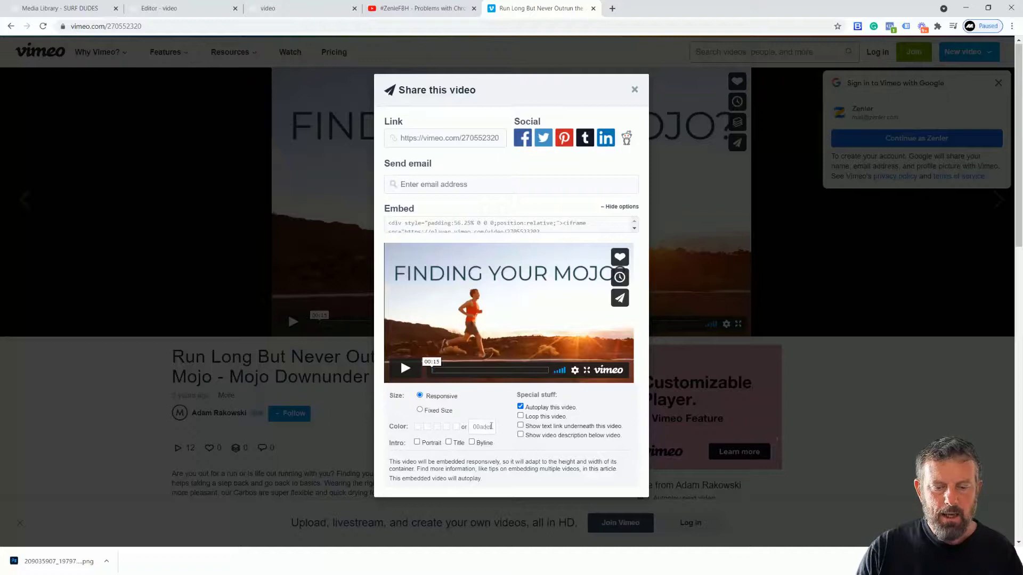
Step: Try the player color ffffff in the embed options, and restore the color to 00adef
{"action": "left_click_drag", "start_coordinate": [492, 426], "coordinate": [465, 426]}
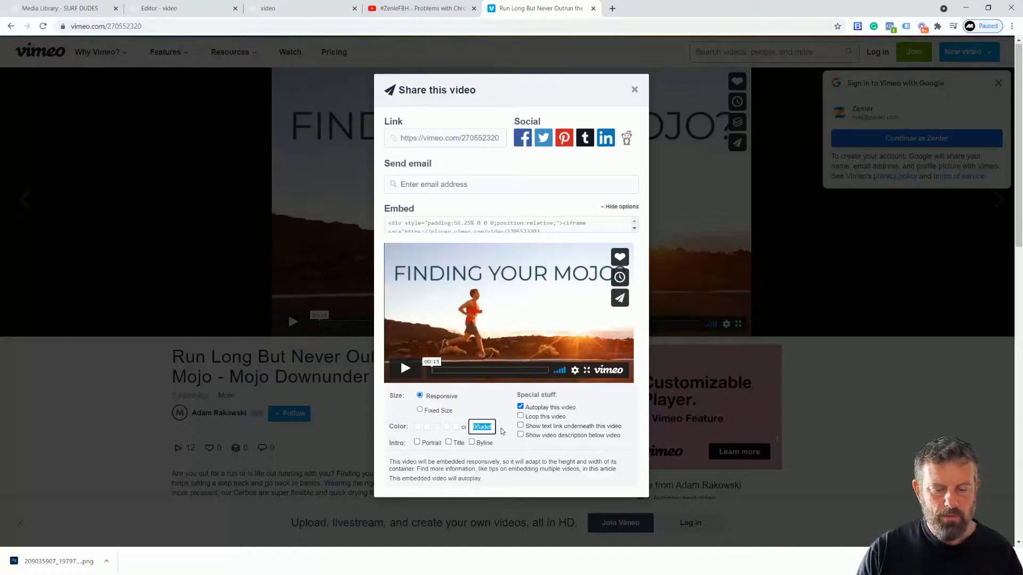
{"action": "key", "text": "BackSpace"}
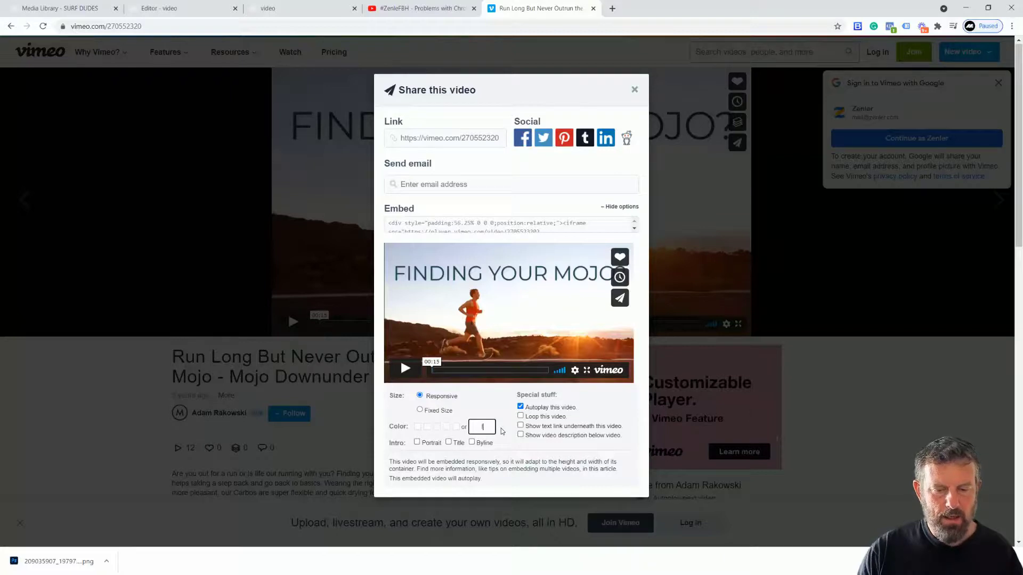
{"action": "type", "text": "ffffff"}
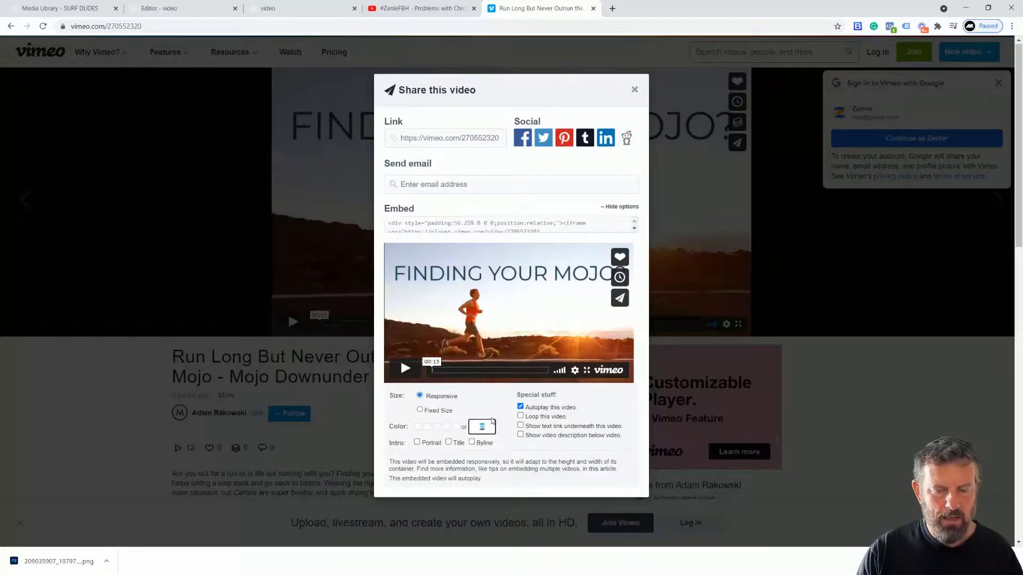
{"action": "left_click", "coordinate": [476, 401]}
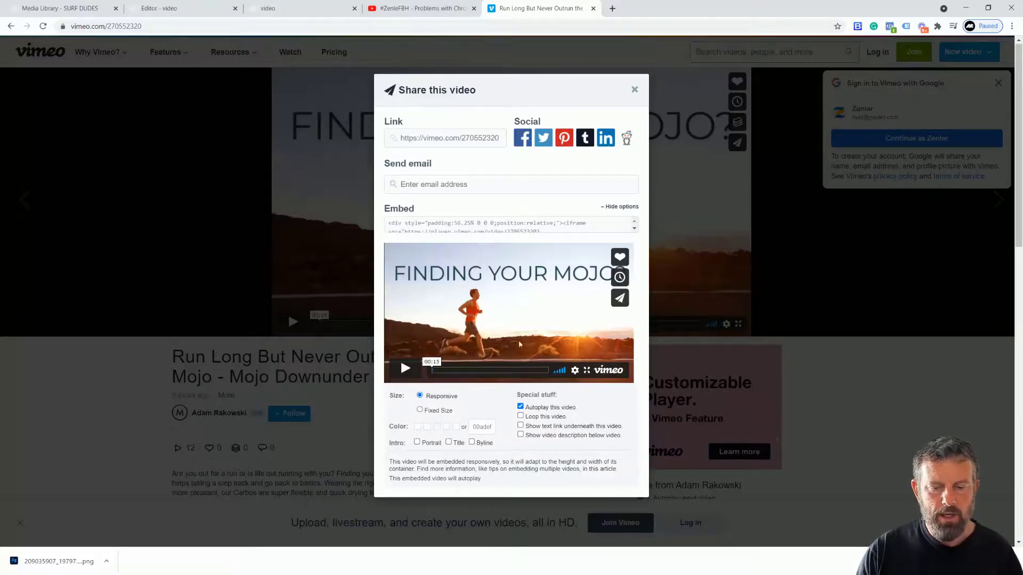
Step: Copy the responsive Vimeo embed code, add it in place of the existing embed code entry in the Zenler editor, and save the page
{"action": "left_click", "coordinate": [542, 227]}
{"action": "key", "text": "ctrl+c"}
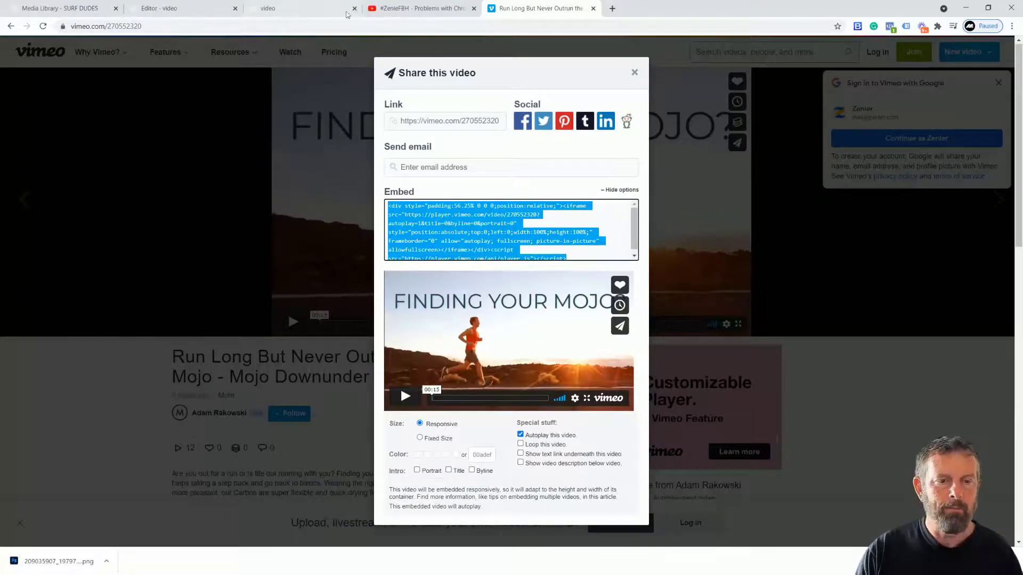
{"action": "left_click", "coordinate": [187, 8]}
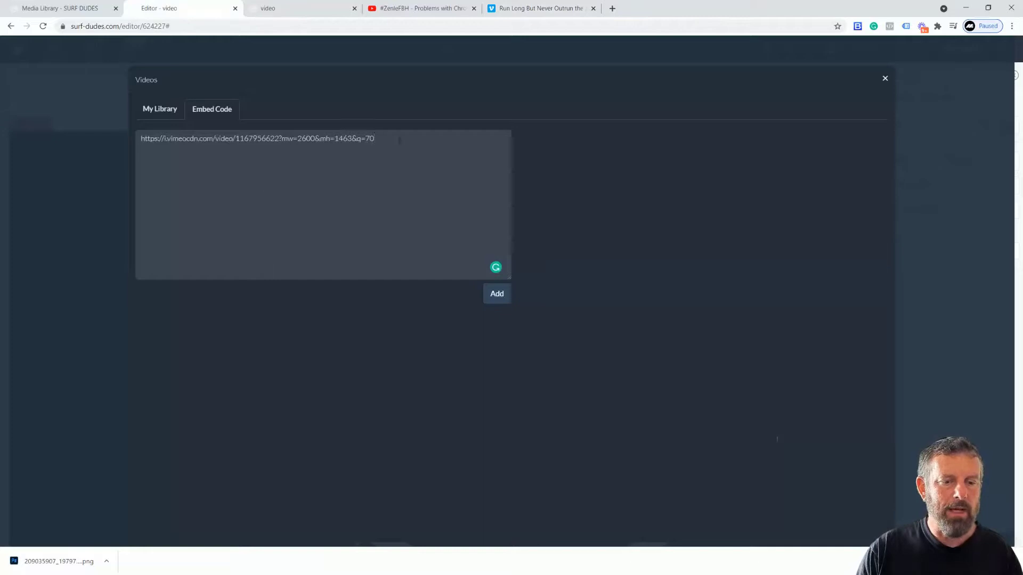
{"action": "key", "text": "ctrl+a"}
{"action": "key", "text": "ctrl+v"}
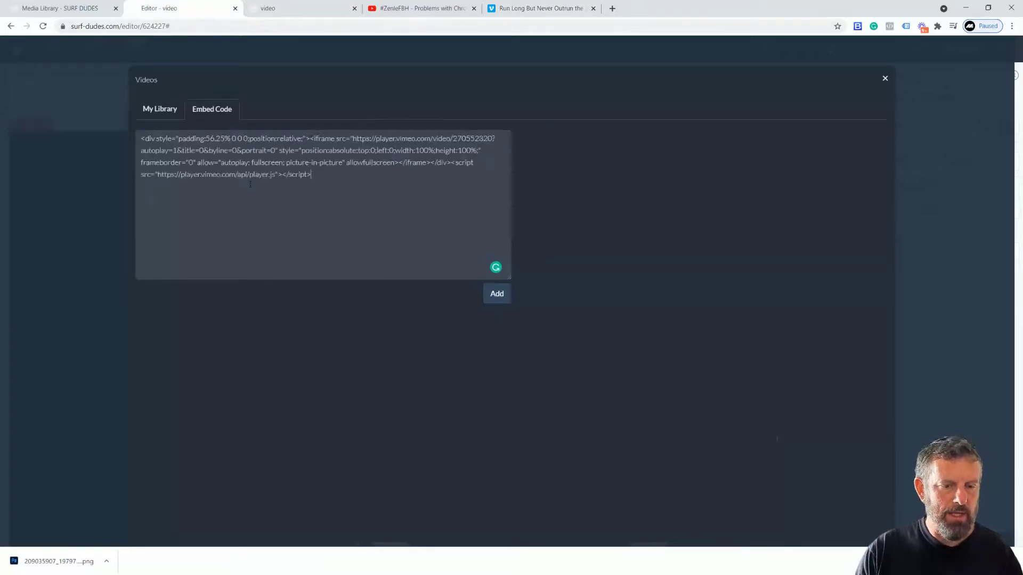
{"action": "left_click", "coordinate": [497, 295]}
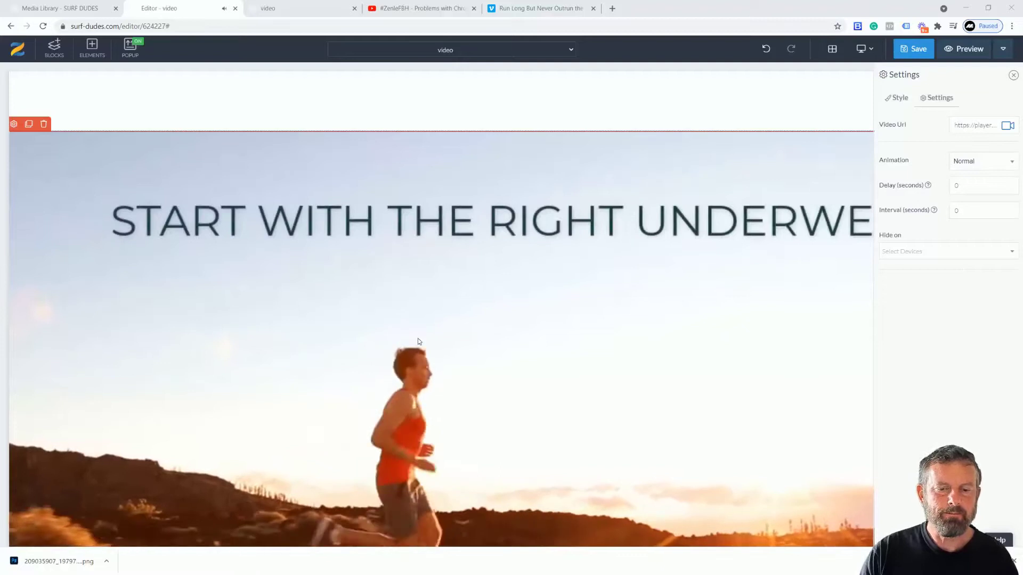
{"action": "left_click", "coordinate": [913, 52]}
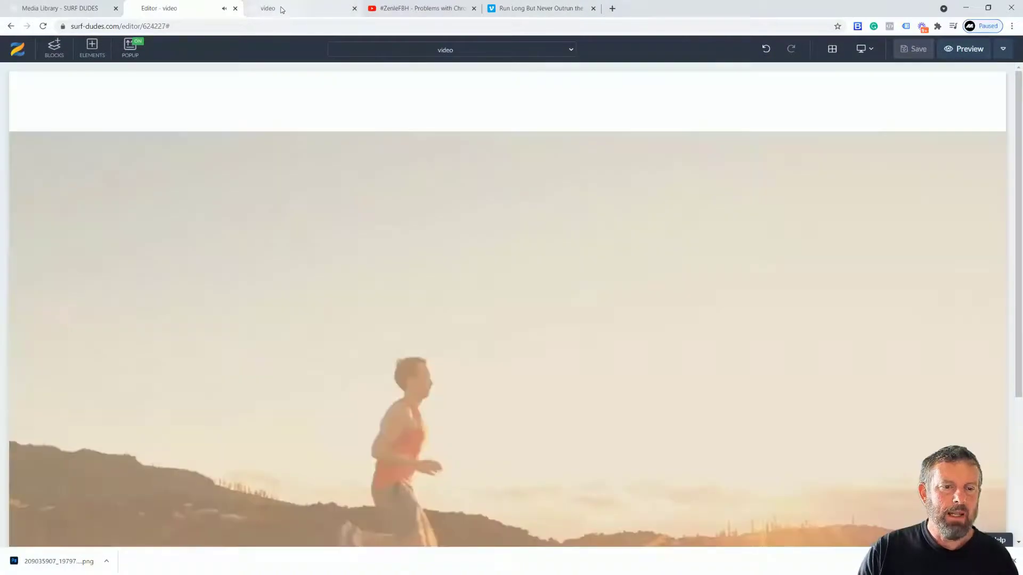
Step: Reload the preview page to check that the Vimeo video autoplays at full width without the intro overlay
{"action": "left_click", "coordinate": [282, 9]}
{"action": "left_click", "coordinate": [42, 26]}
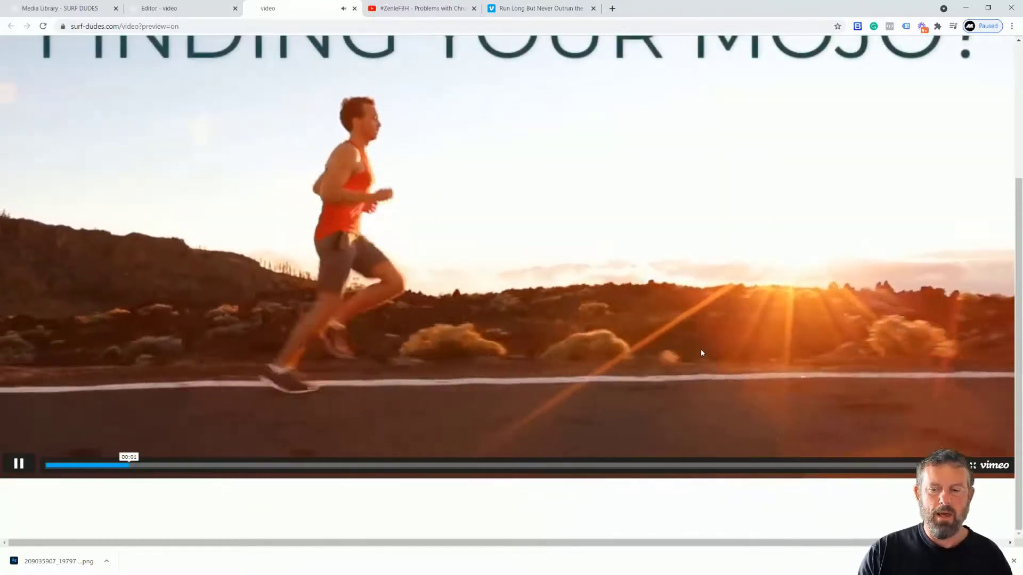
{"action": "scroll", "coordinate": [701, 352], "scroll_direction": "up", "scroll_amount": 4}
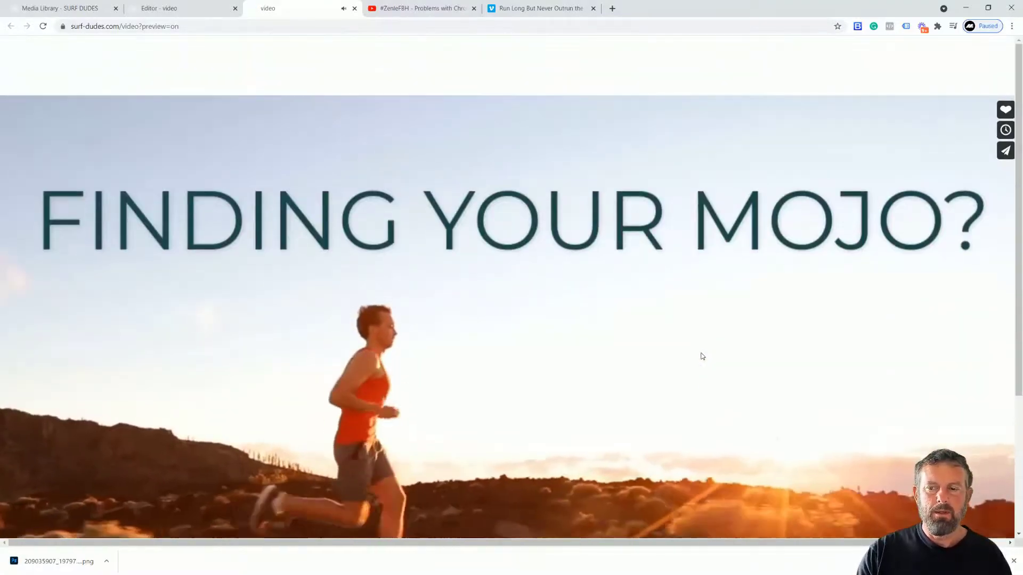
Step: Examine the spacing above and below the full-width video in the preview page, and pause its playback
{"action": "scroll", "coordinate": [700, 356], "scroll_direction": "down", "scroll_amount": 4}
{"action": "scroll", "coordinate": [701, 357], "scroll_direction": "up", "scroll_amount": 4}
{"action": "scroll", "coordinate": [701, 356], "scroll_direction": "down", "scroll_amount": 1}
{"action": "scroll", "coordinate": [702, 356], "scroll_direction": "up", "scroll_amount": 1}
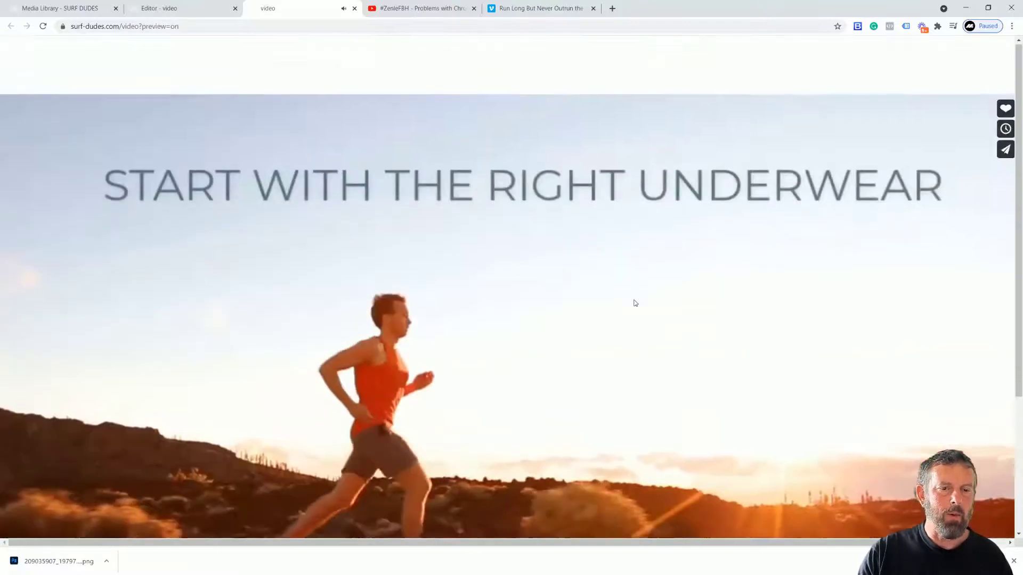
{"action": "scroll", "coordinate": [465, 383], "scroll_direction": "down", "scroll_amount": 2}
{"action": "scroll", "coordinate": [475, 378], "scroll_direction": "down", "scroll_amount": 1}
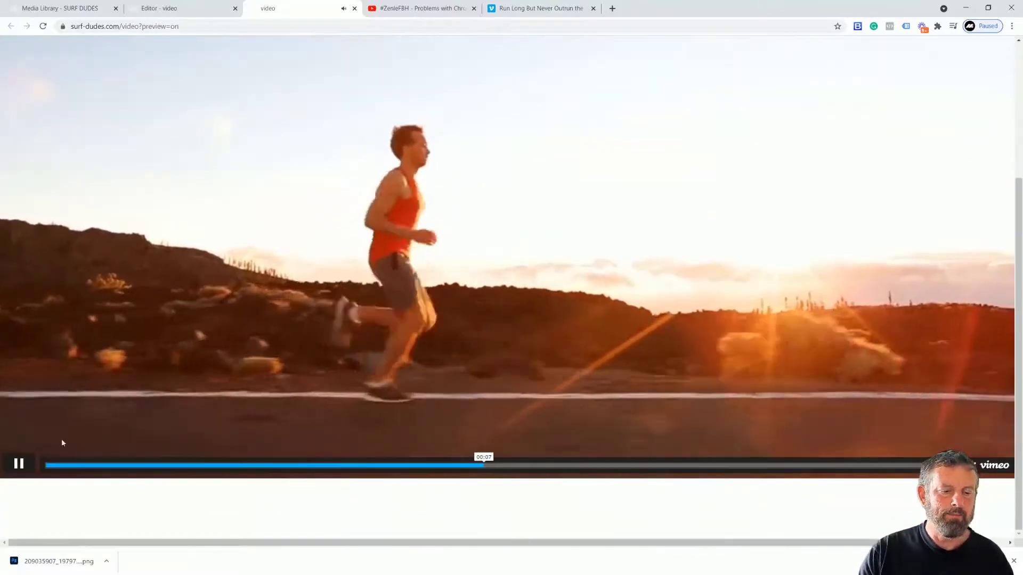
{"action": "left_click", "coordinate": [18, 464]}
Step: Return to the Zenler editor and shrink the blank section spacing above and below the video
{"action": "left_click", "coordinate": [179, 4]}
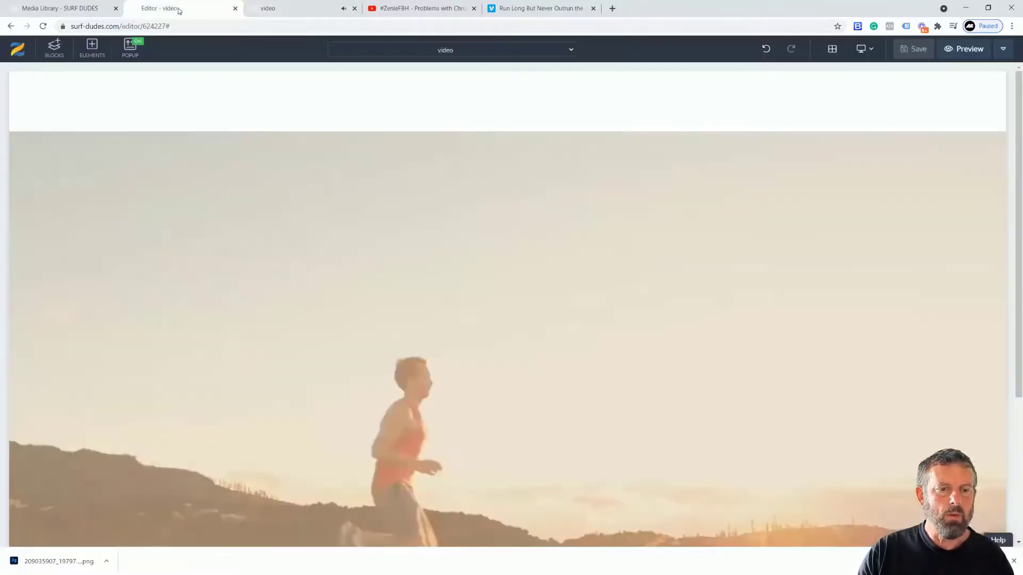
{"action": "left_click_drag", "start_coordinate": [232, 132], "coordinate": [235, 71]}
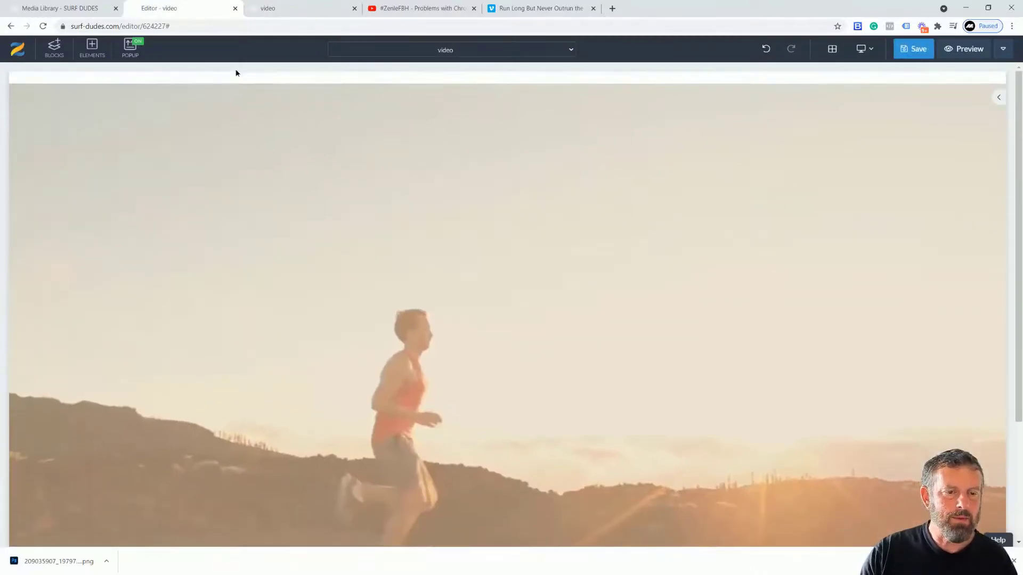
{"action": "scroll", "coordinate": [322, 214], "scroll_direction": "down", "scroll_amount": 3}
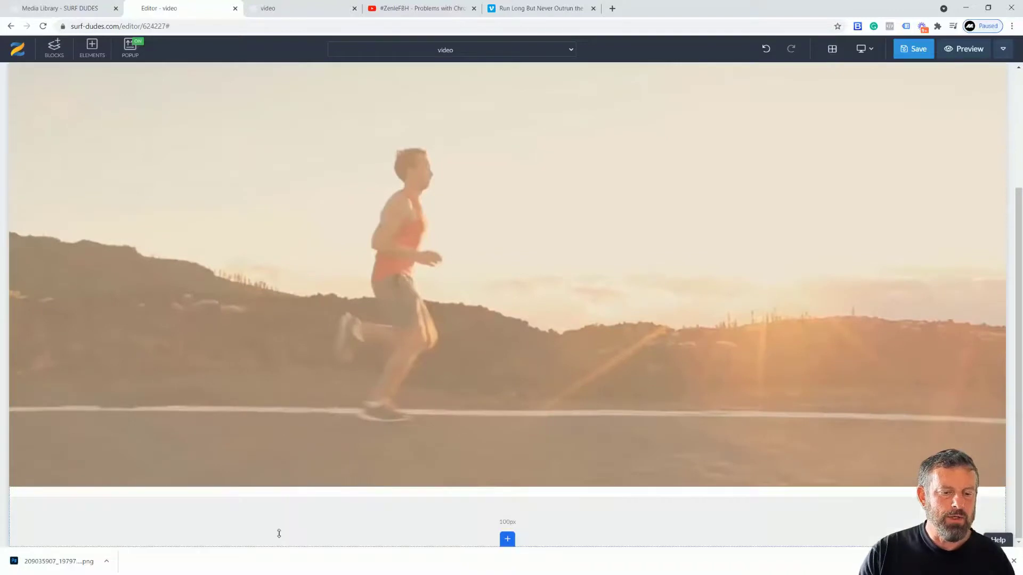
{"action": "scroll", "coordinate": [274, 527], "scroll_direction": "up", "scroll_amount": 1}
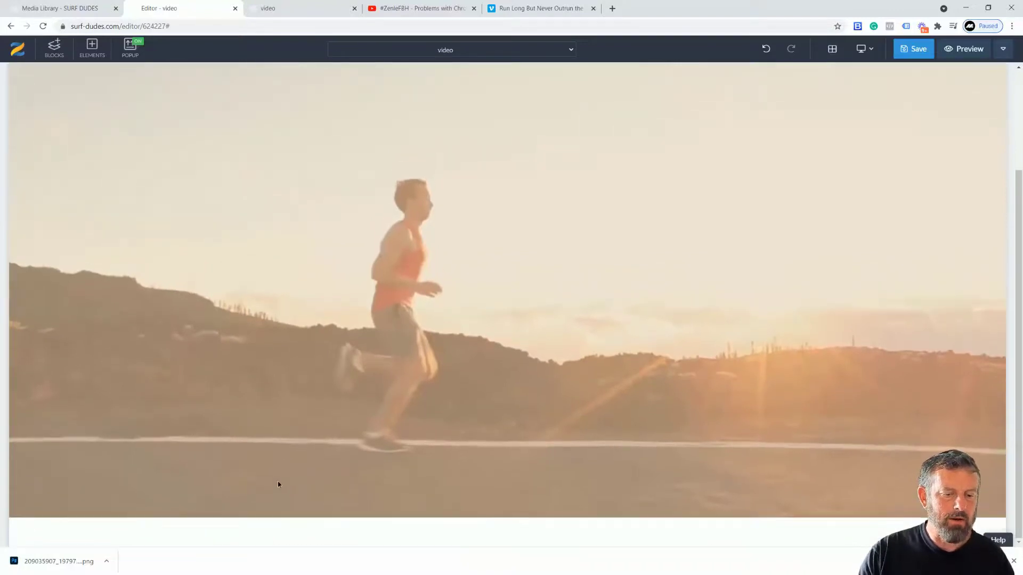
{"action": "scroll", "coordinate": [277, 482], "scroll_direction": "up", "scroll_amount": 1}
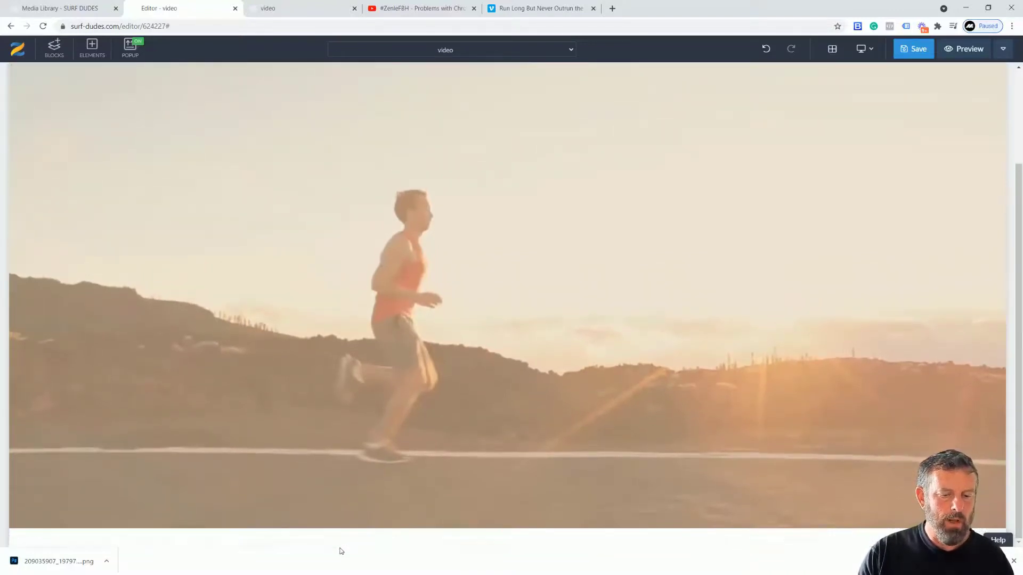
{"action": "scroll", "coordinate": [338, 544], "scroll_direction": "up", "scroll_amount": 1}
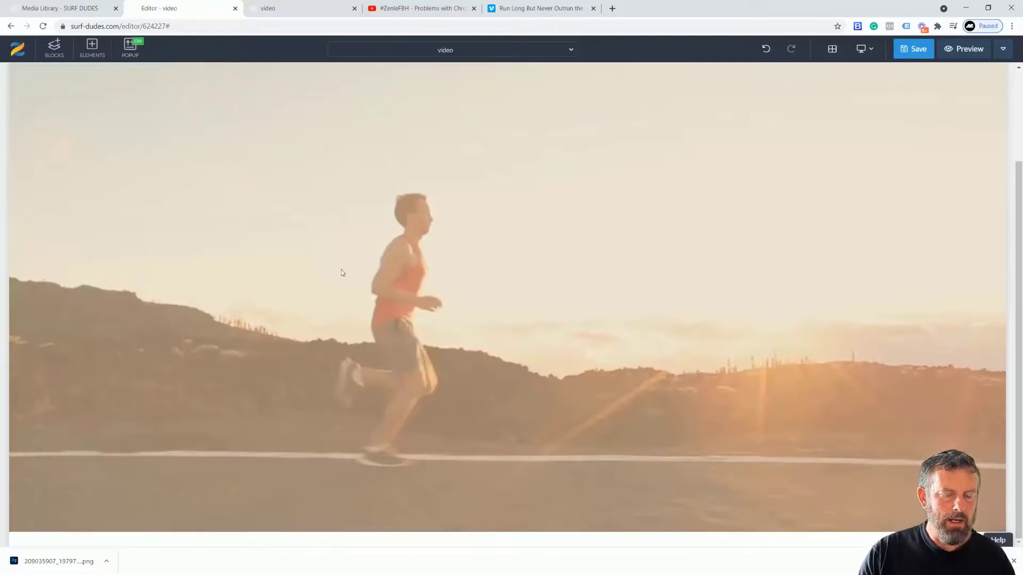
{"action": "scroll", "coordinate": [277, 176], "scroll_direction": "up", "scroll_amount": 4}
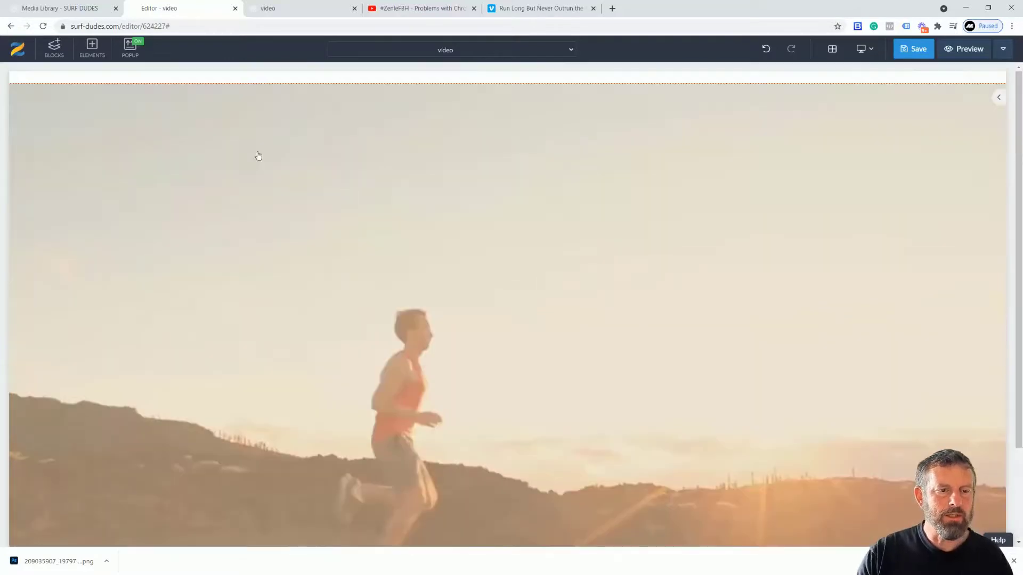
Step: Open the style settings of the container around the video and set its Spacing Top to -80 for all devices
{"action": "left_click", "coordinate": [48, 90]}
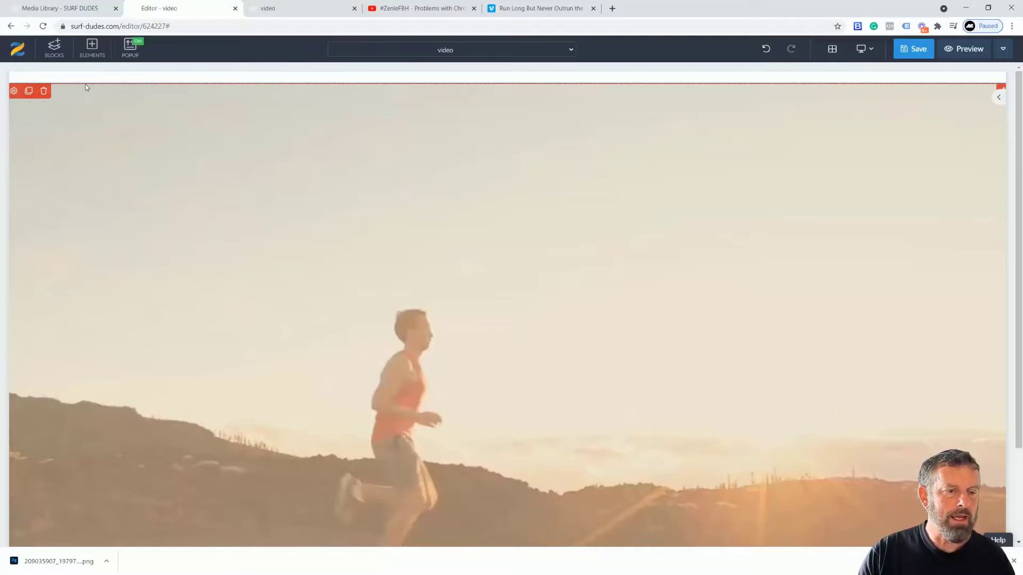
{"action": "mouse_move", "coordinate": [75, 87]}
{"action": "left_click", "coordinate": [16, 86]}
{"action": "left_click", "coordinate": [991, 228]}
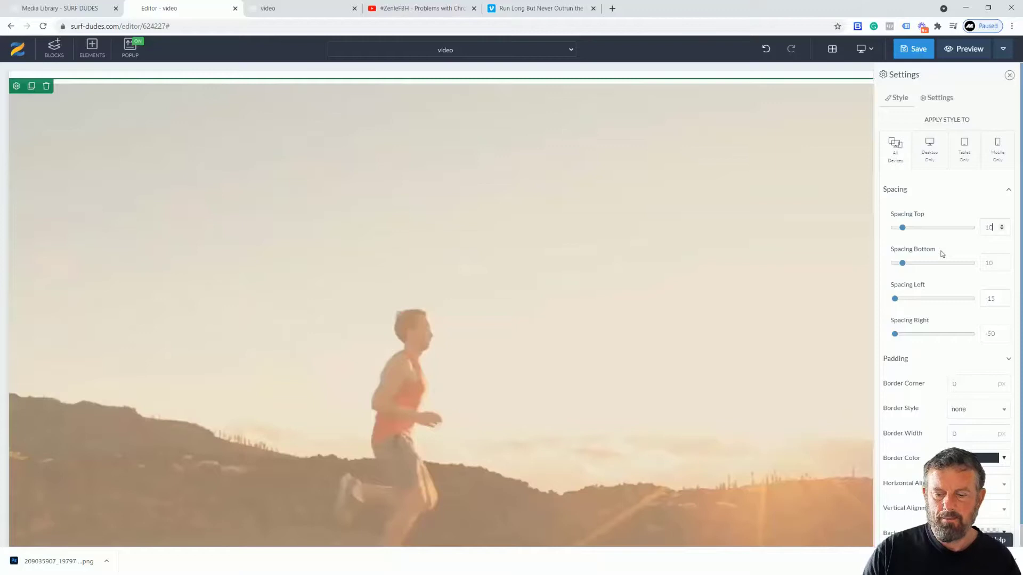
{"action": "key", "text": "BackSpace"}
{"action": "key", "text": "BackSpace"}
{"action": "type", "text": "-60"}
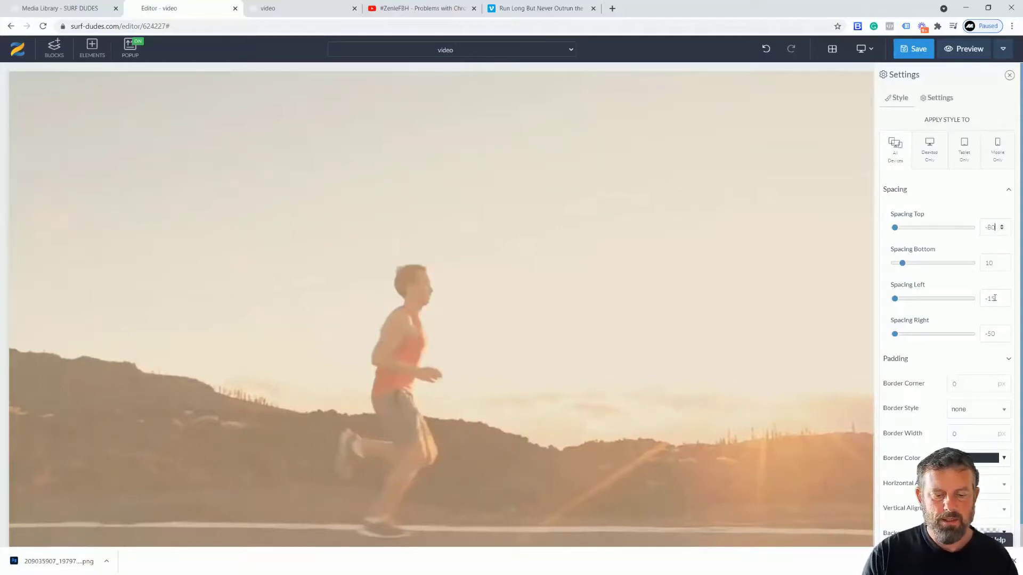
Step: Try Spacing Top values of -50, -30 and -10 for the video's container
{"action": "key", "text": "BackSpace"}
{"action": "key", "text": "BackSpace"}
{"action": "type", "text": "50"}
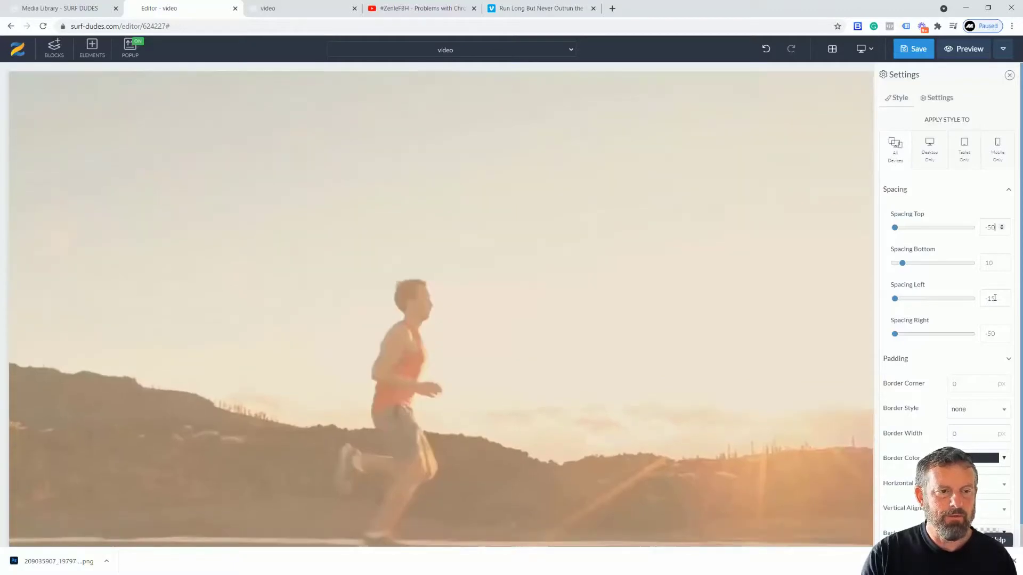
{"action": "key", "text": "BackSpace"}
{"action": "key", "text": "BackSpace"}
{"action": "type", "text": "30"}
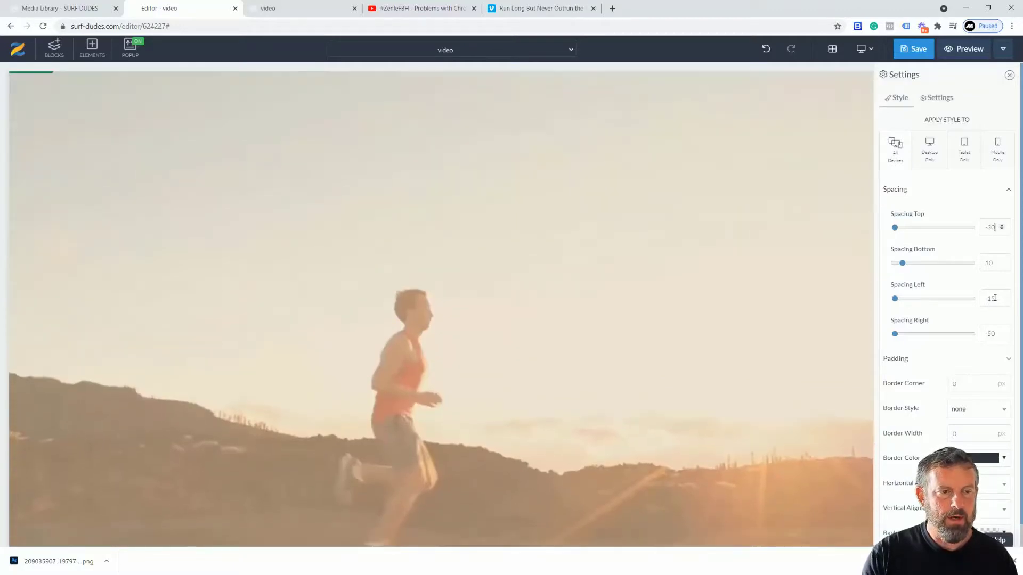
{"action": "key", "text": "BackSpace"}
{"action": "key", "text": "BackSpace"}
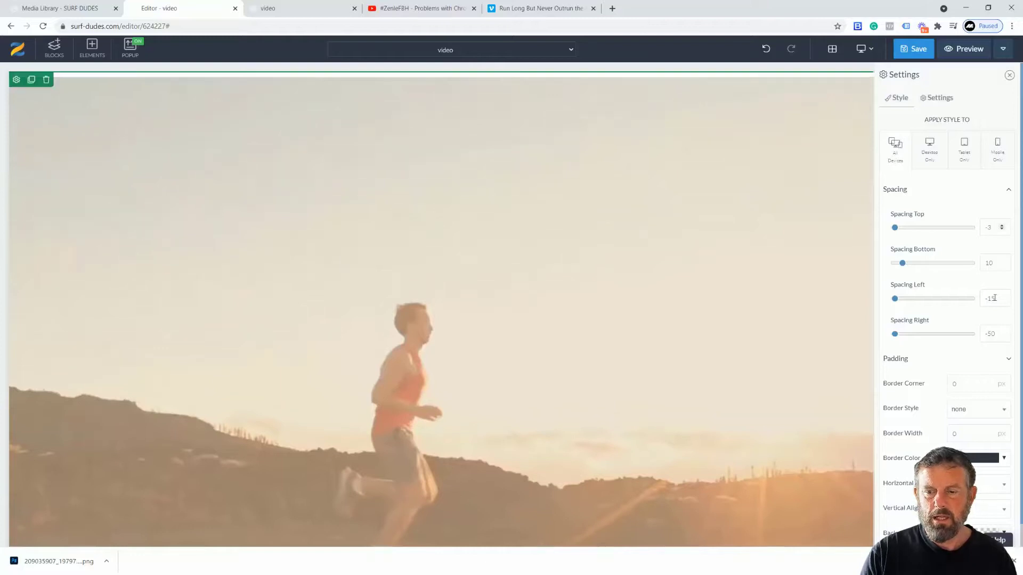
{"action": "type", "text": "10"}
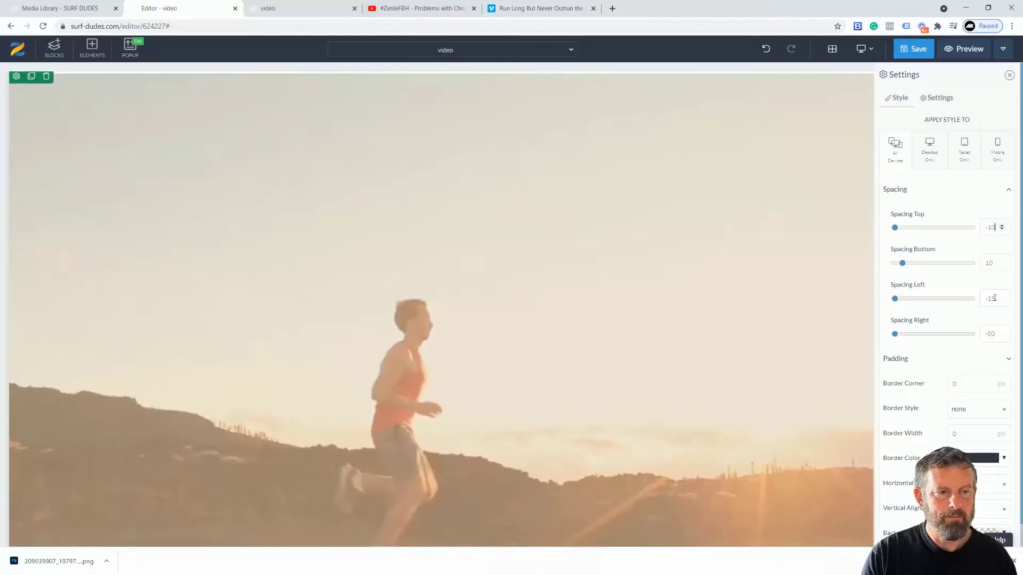
Step: Fine-tune the container's Spacing Top to -13 and finally -14, and save the page
{"action": "key", "text": "BackSpace"}
{"action": "type", "text": "3"}
{"action": "key", "text": "BackSpace"}
{"action": "type", "text": "4"}
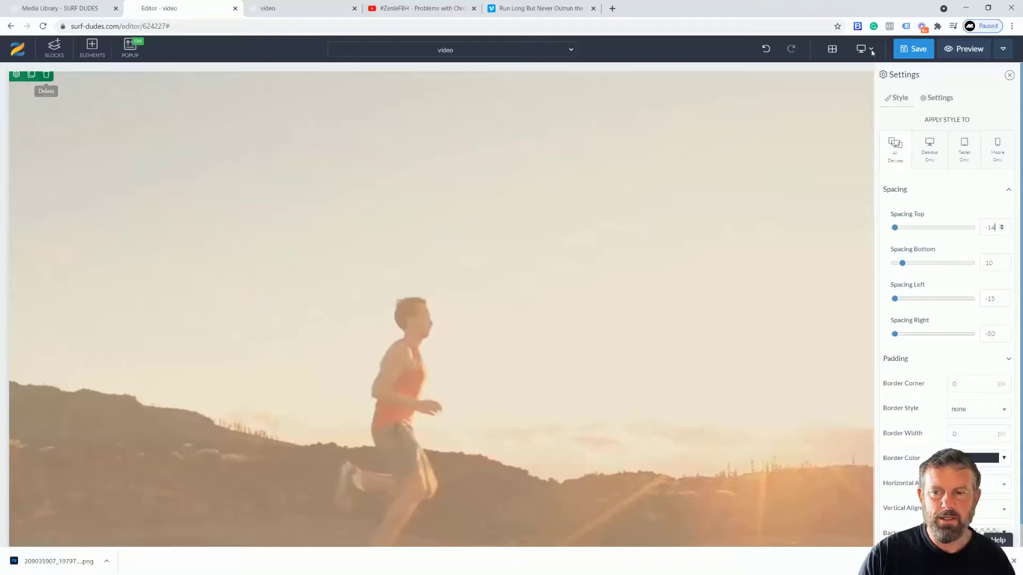
{"action": "left_click", "coordinate": [905, 52]}
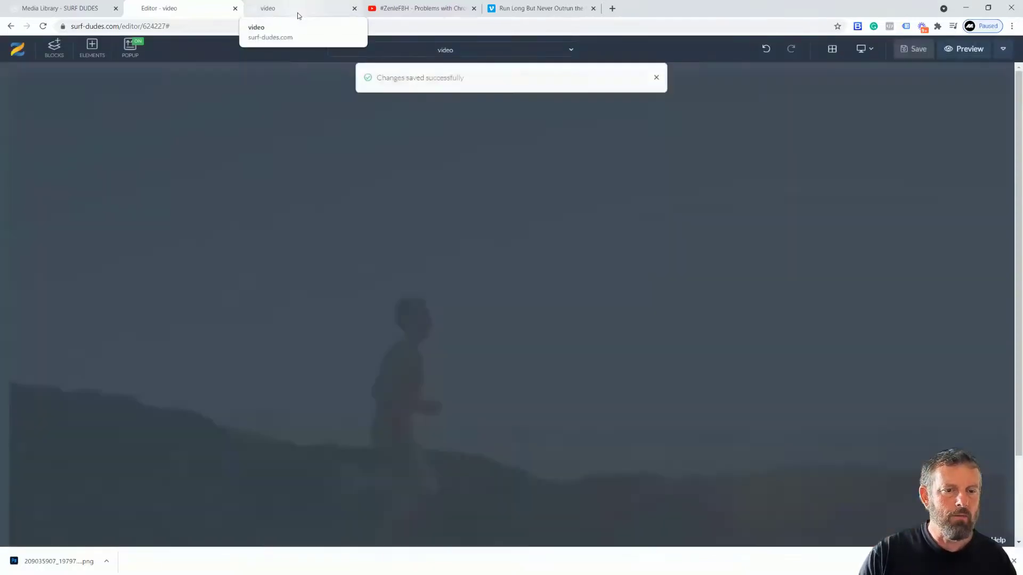
Step: Reload the preview page and check the spacing above and below the video
{"action": "left_click", "coordinate": [291, 9]}
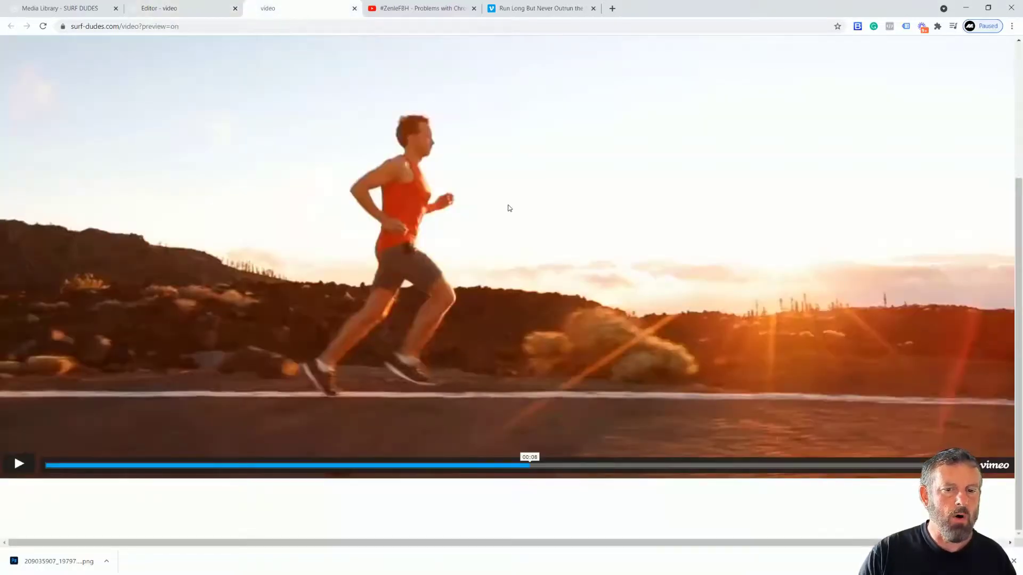
{"action": "scroll", "coordinate": [532, 187], "scroll_direction": "up", "scroll_amount": 4}
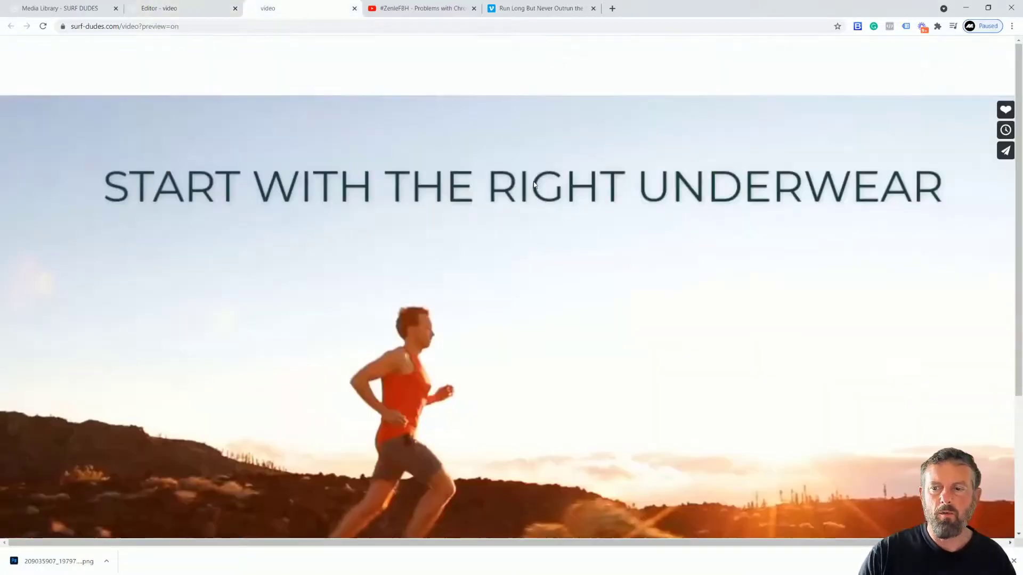
{"action": "left_click", "coordinate": [43, 26]}
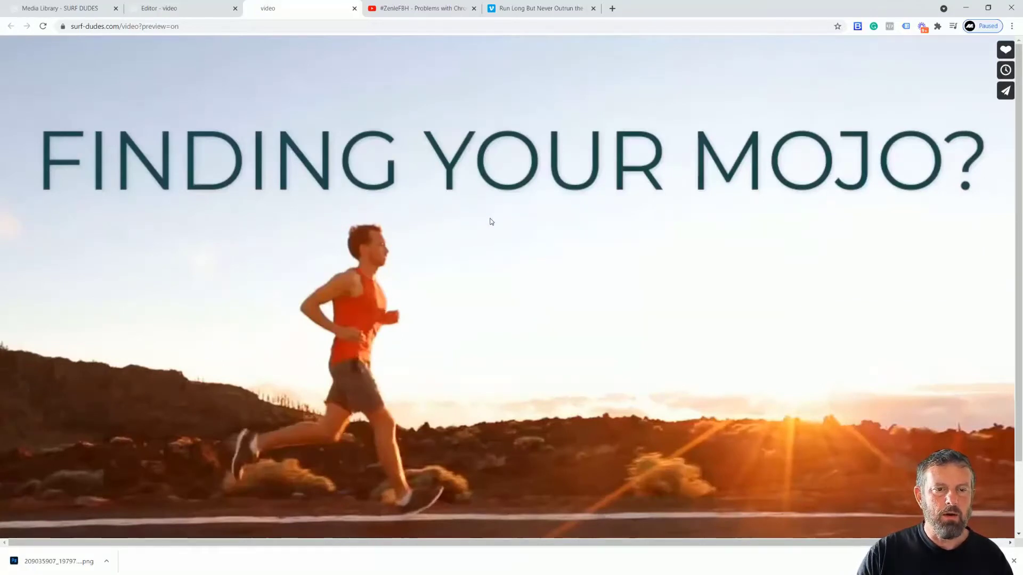
{"action": "scroll", "coordinate": [491, 222], "scroll_direction": "down", "scroll_amount": 2}
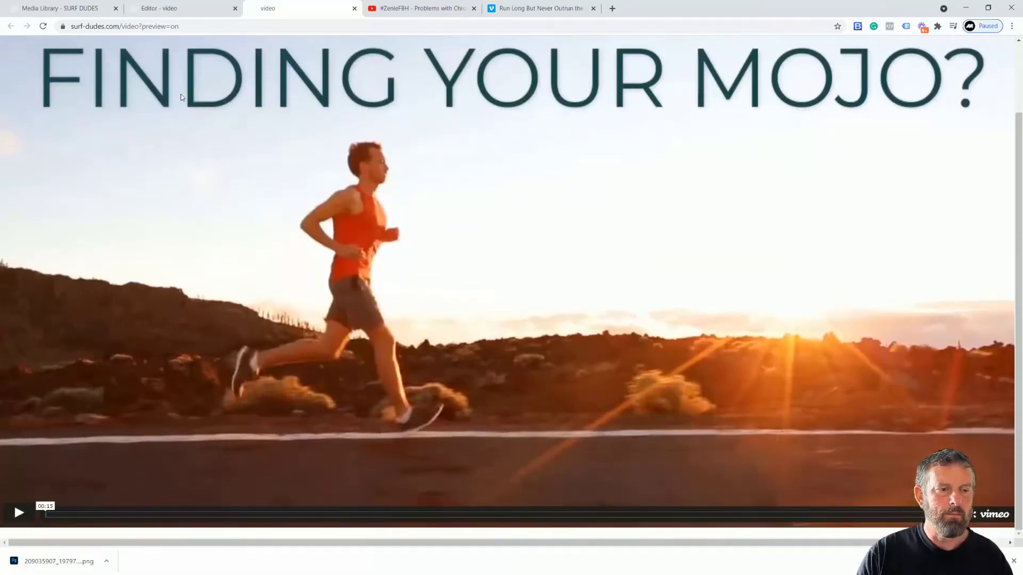